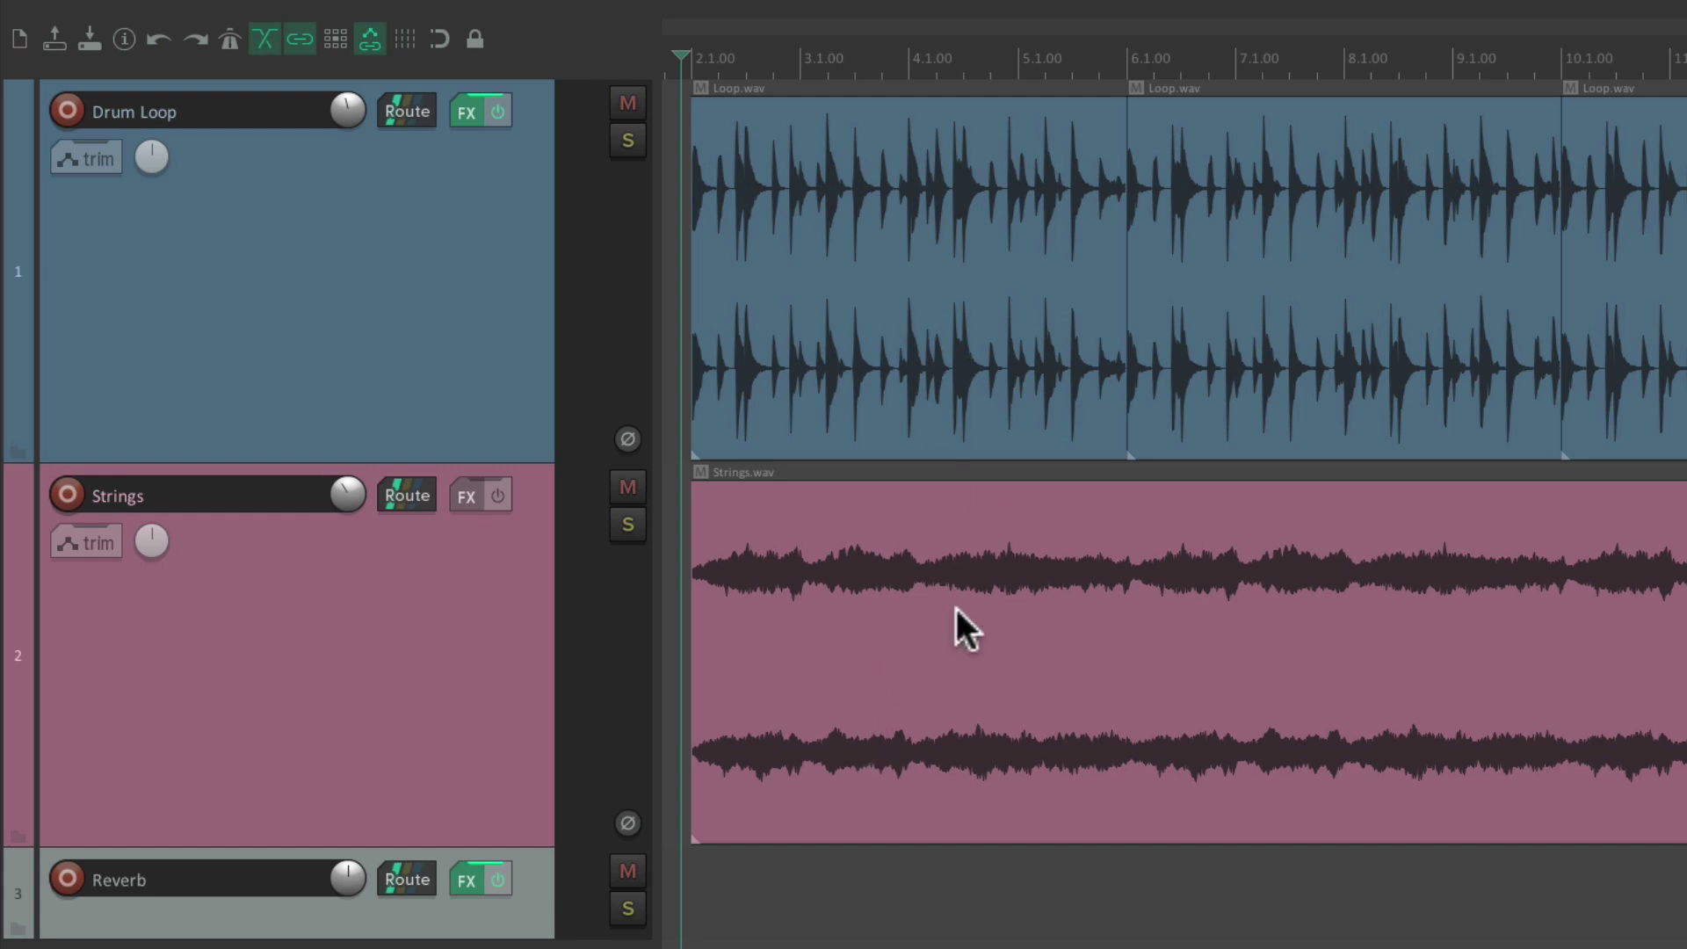
# - Play the Drum Loop and Strings tracks briefly, then open the Mixer with both channels
pyautogui.press('space')
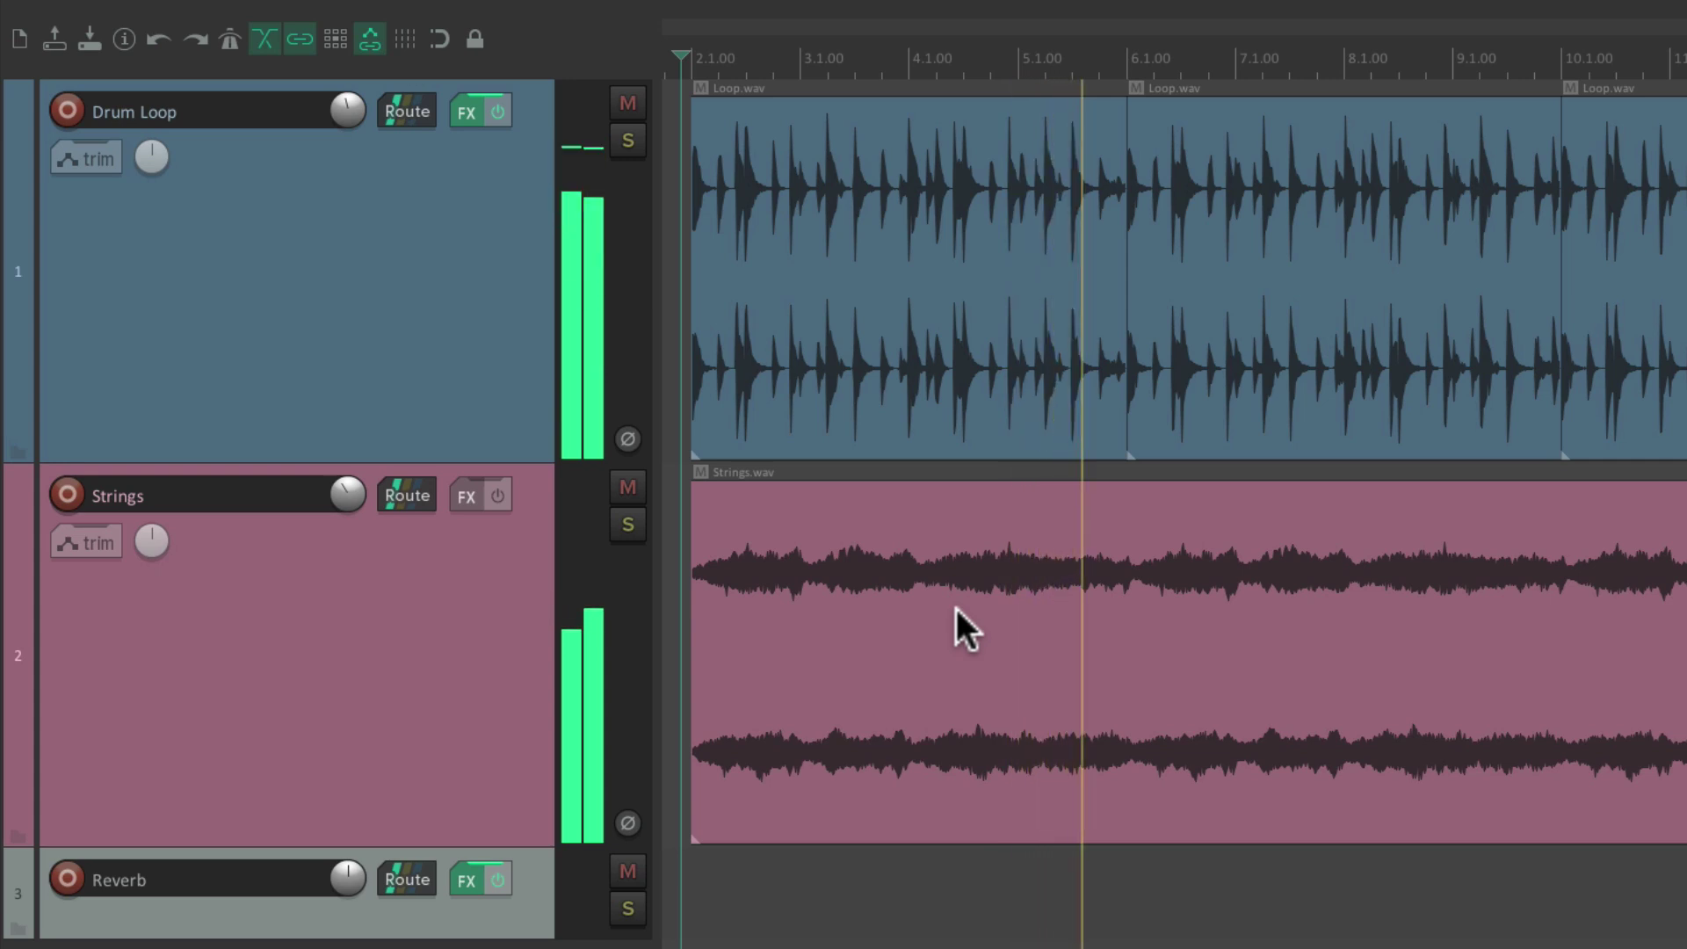
pyautogui.press('space')
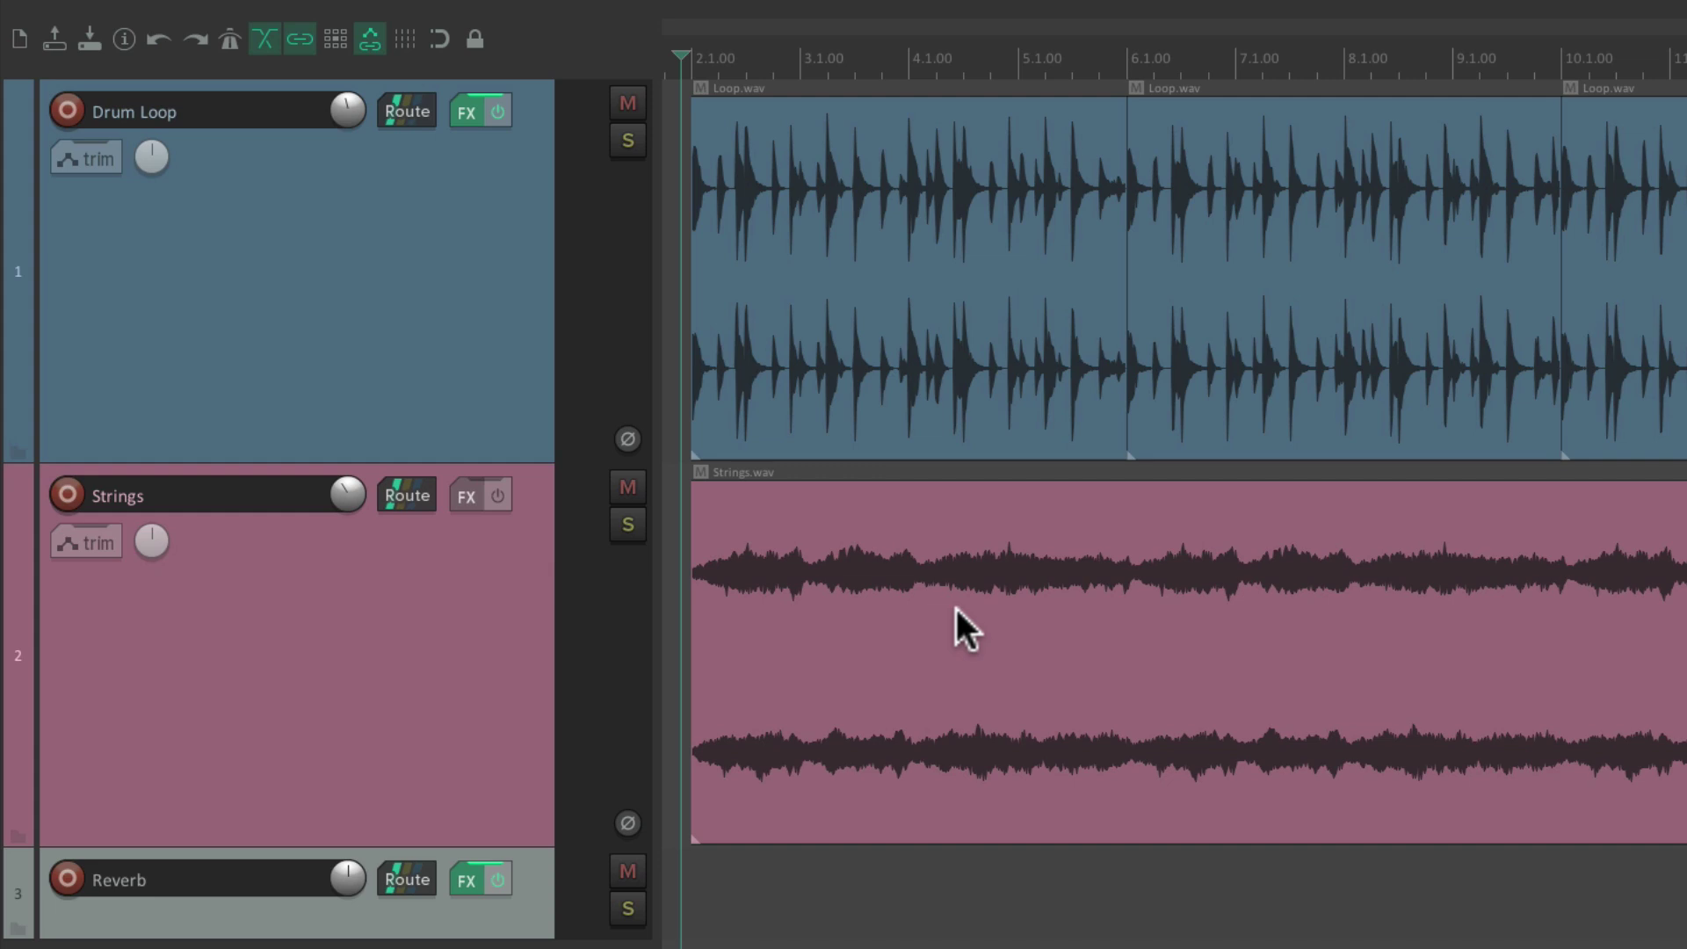
pyautogui.hotkey('ctrl', 'm')
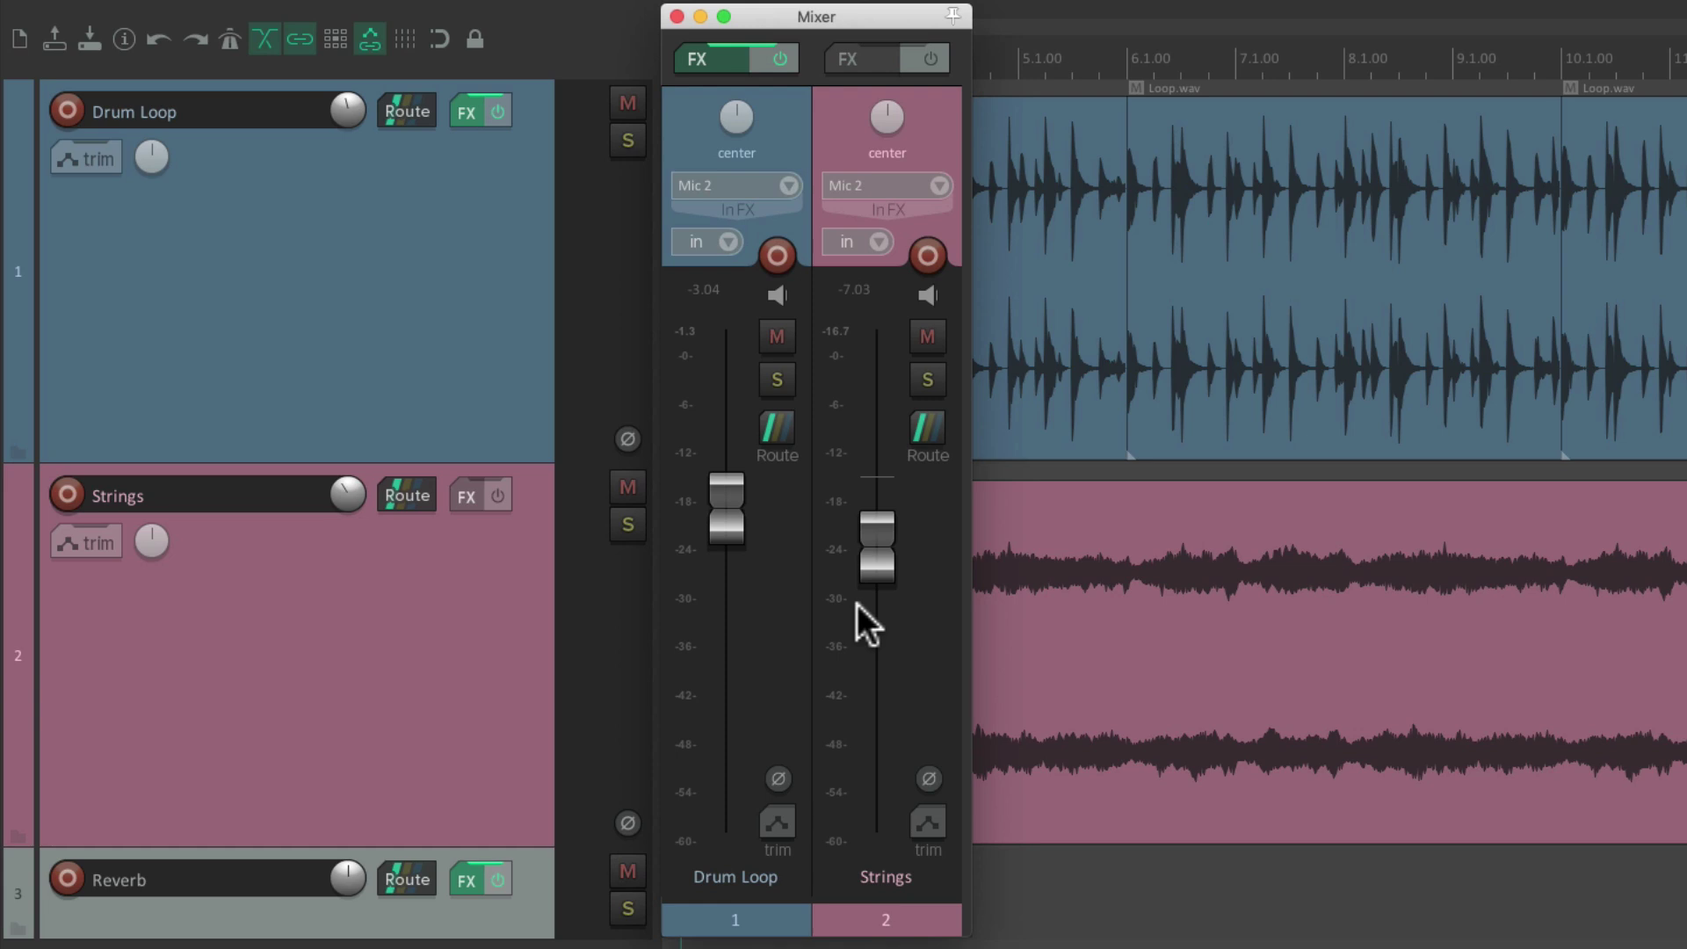
pyautogui.press('space')
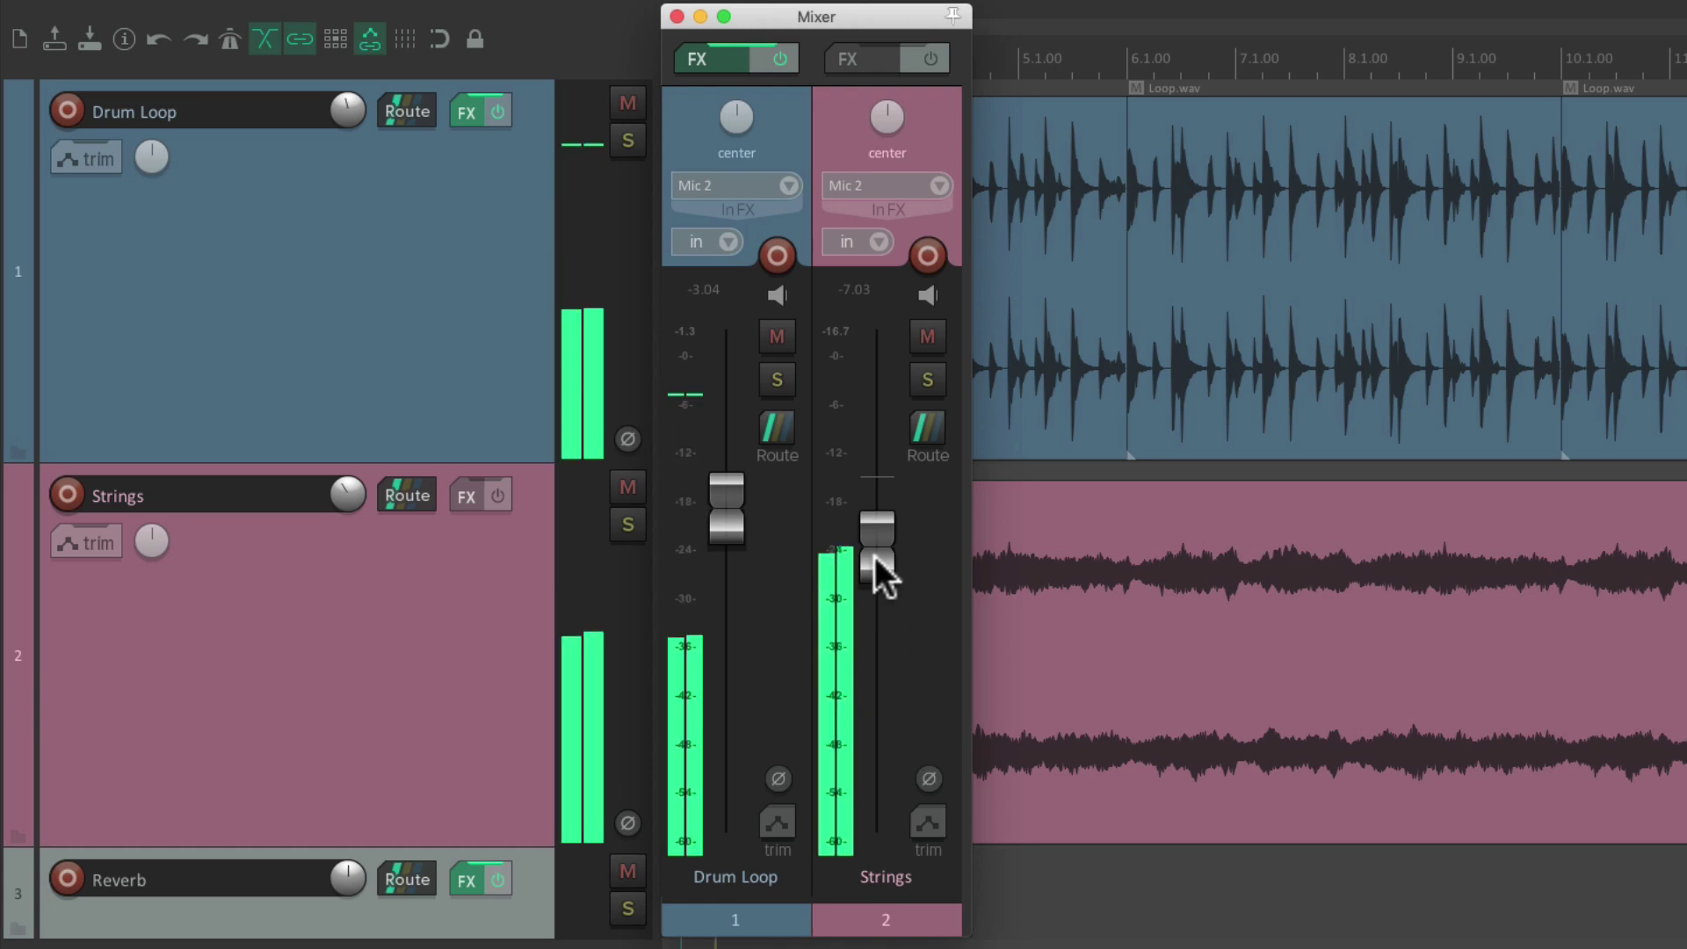
pyautogui.moveTo(874, 557); pyautogui.dragTo(873, 639)
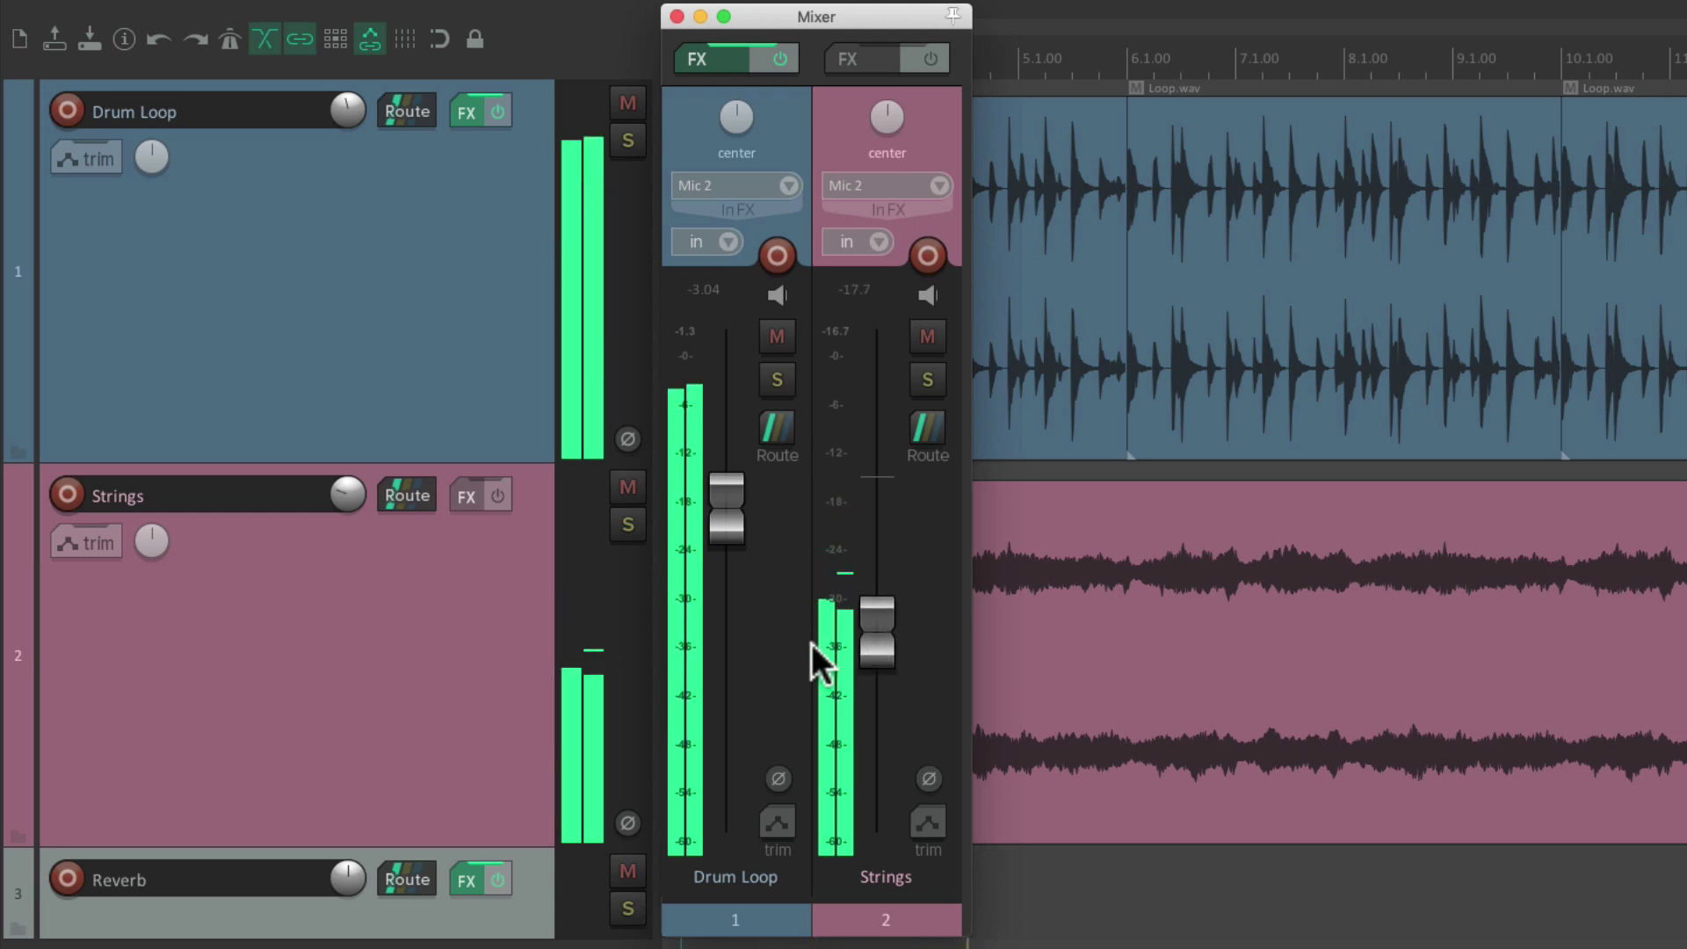
pyautogui.press('space')
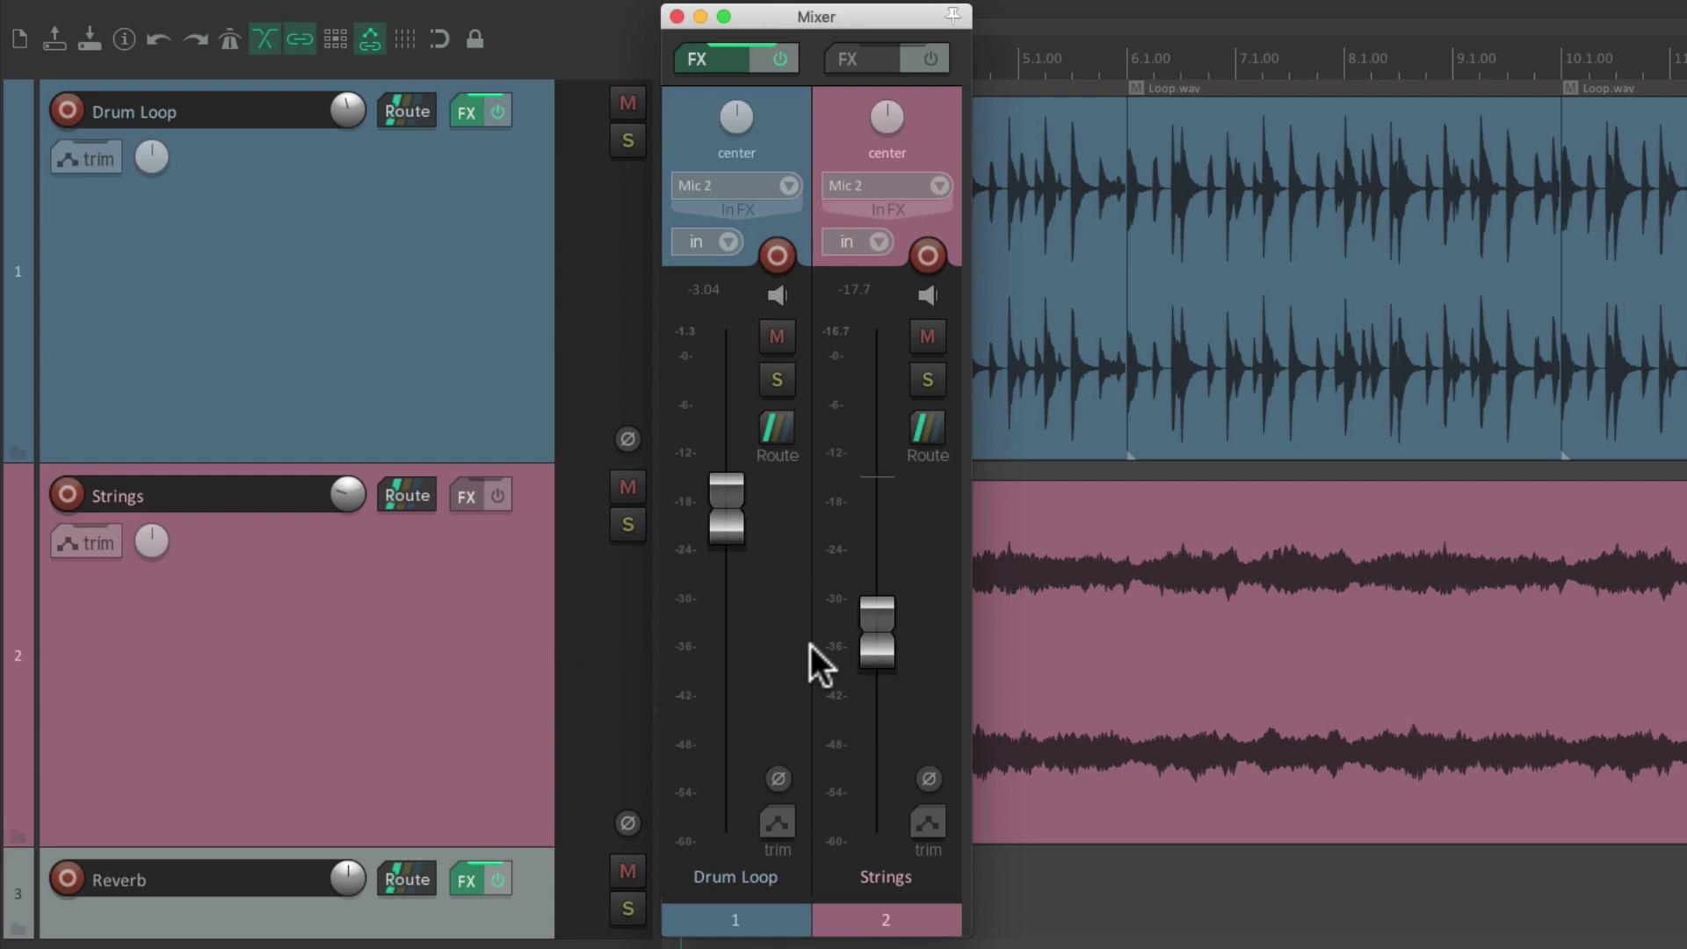
pyautogui.press('super+z')
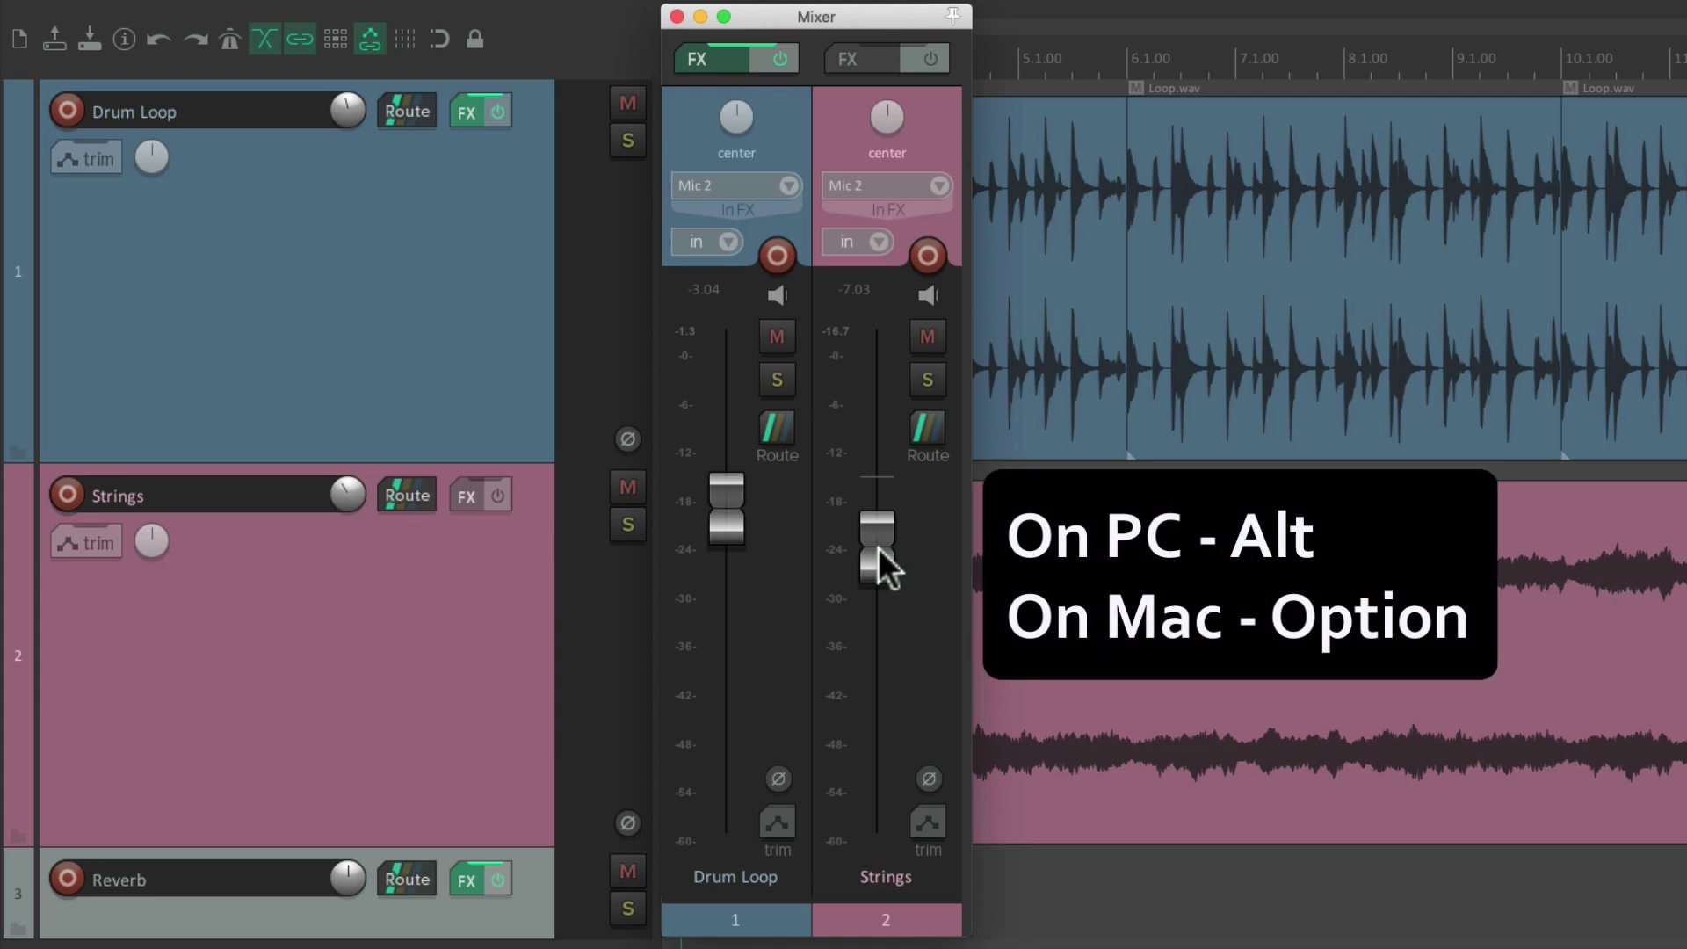
pyautogui.press('space')
pyautogui.moveTo(878, 549); pyautogui.dragTo(867, 620)
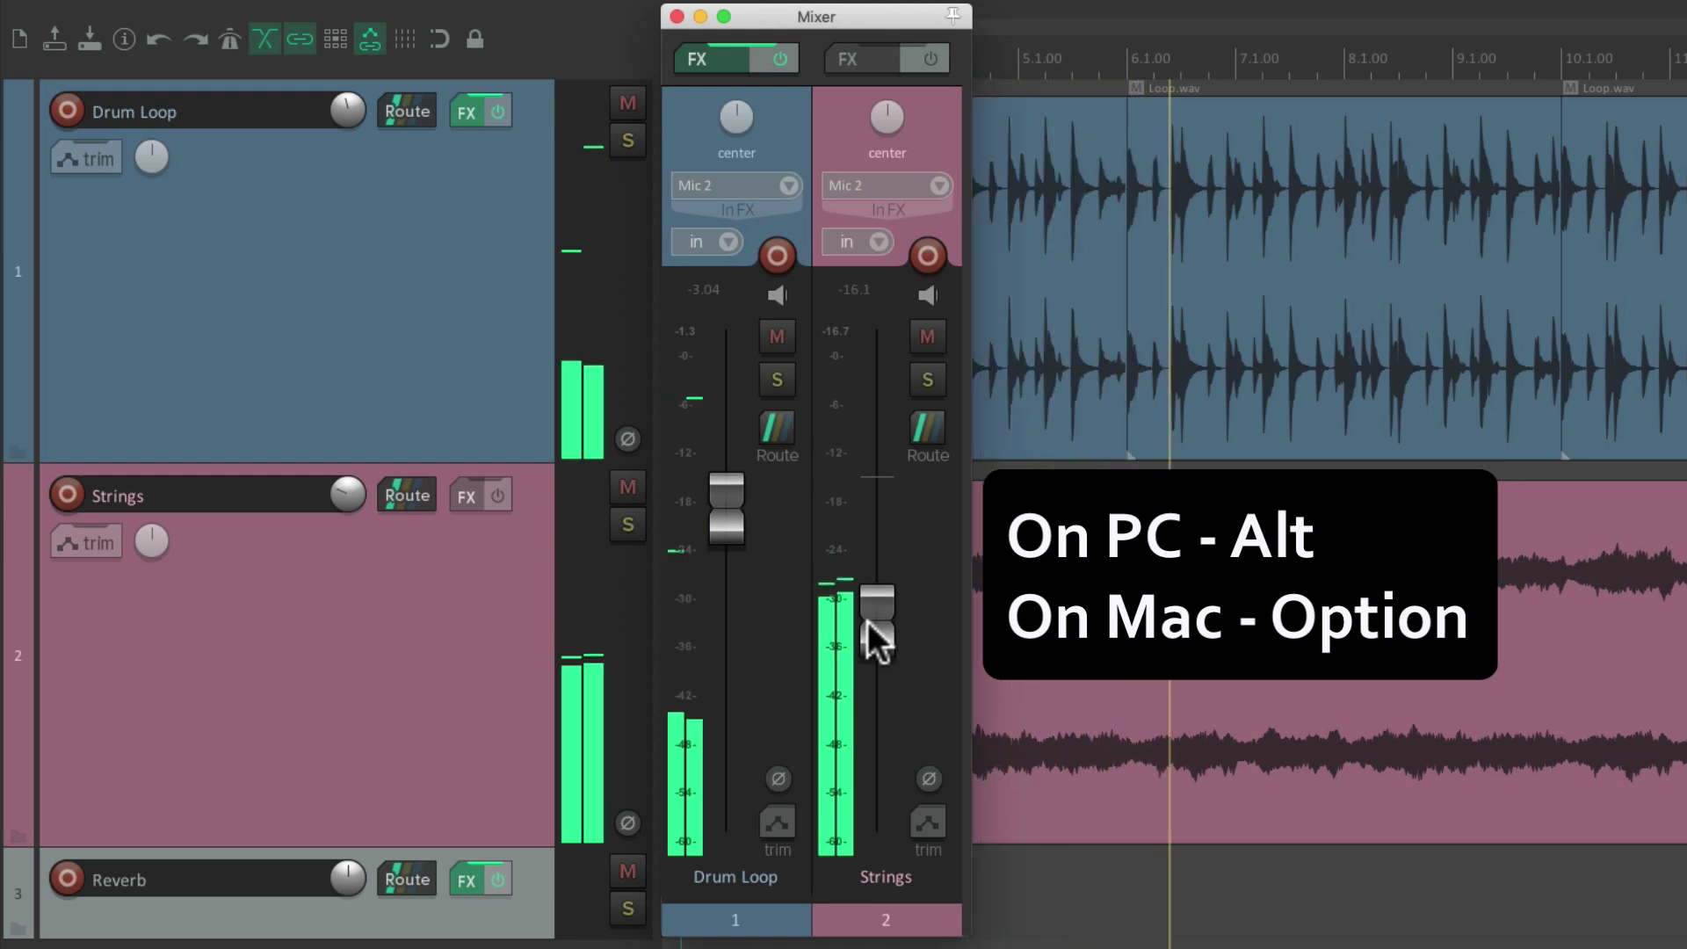
pyautogui.moveTo(867, 621); pyautogui.dragTo(867, 620)
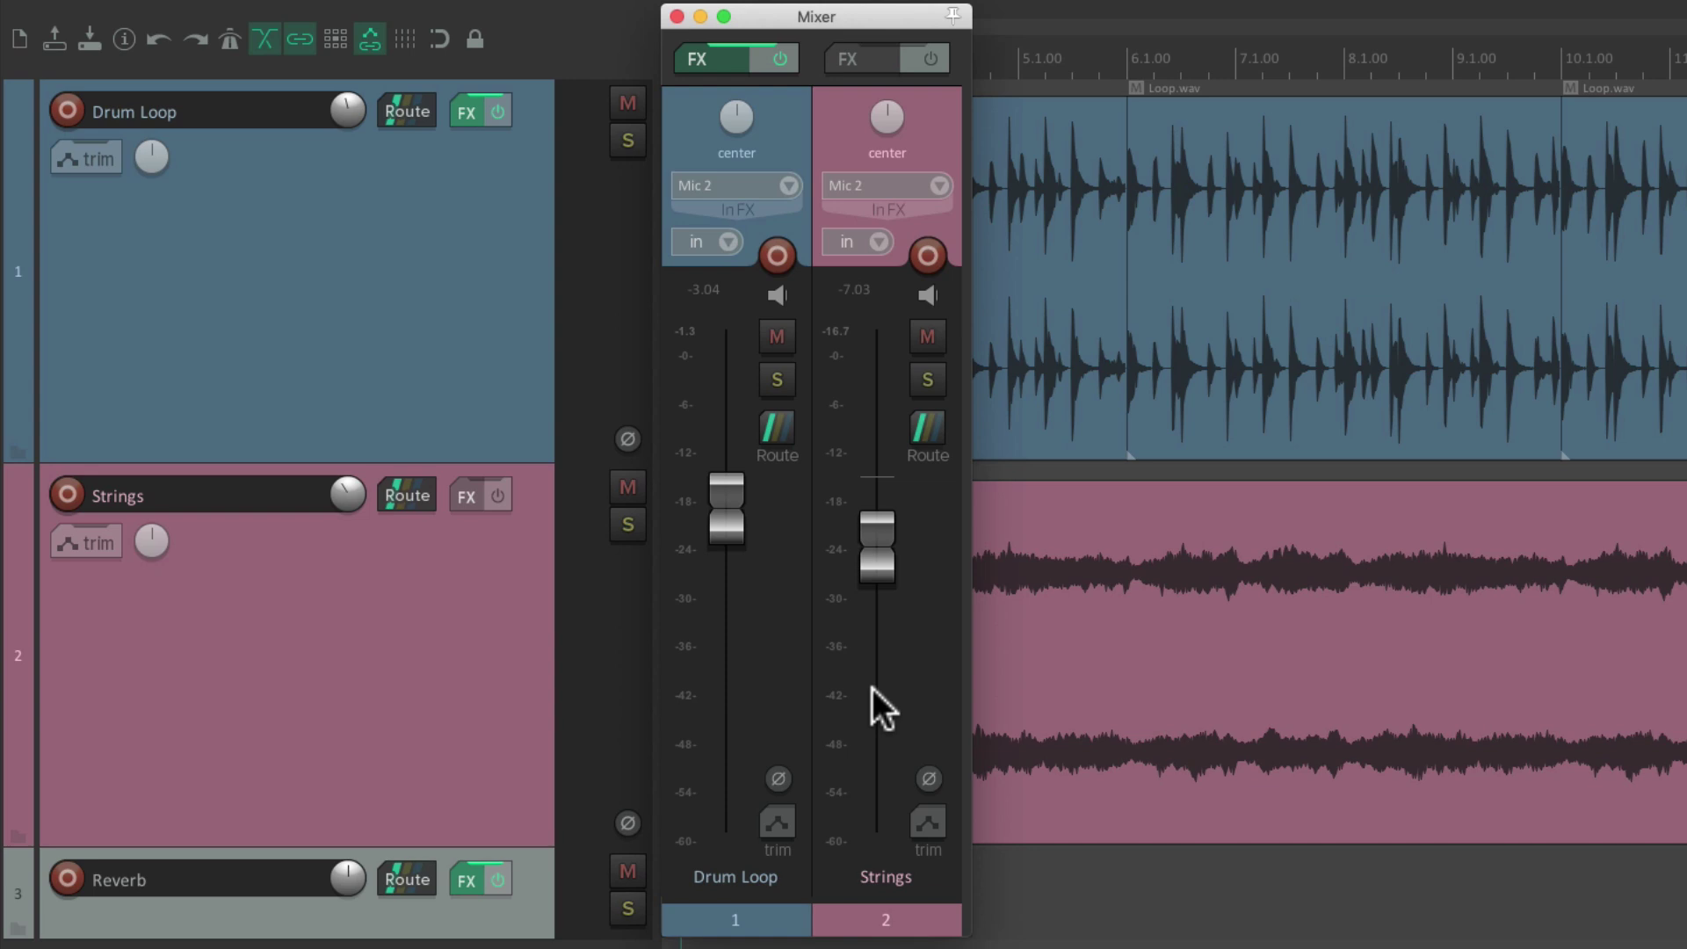
pyautogui.press('space')
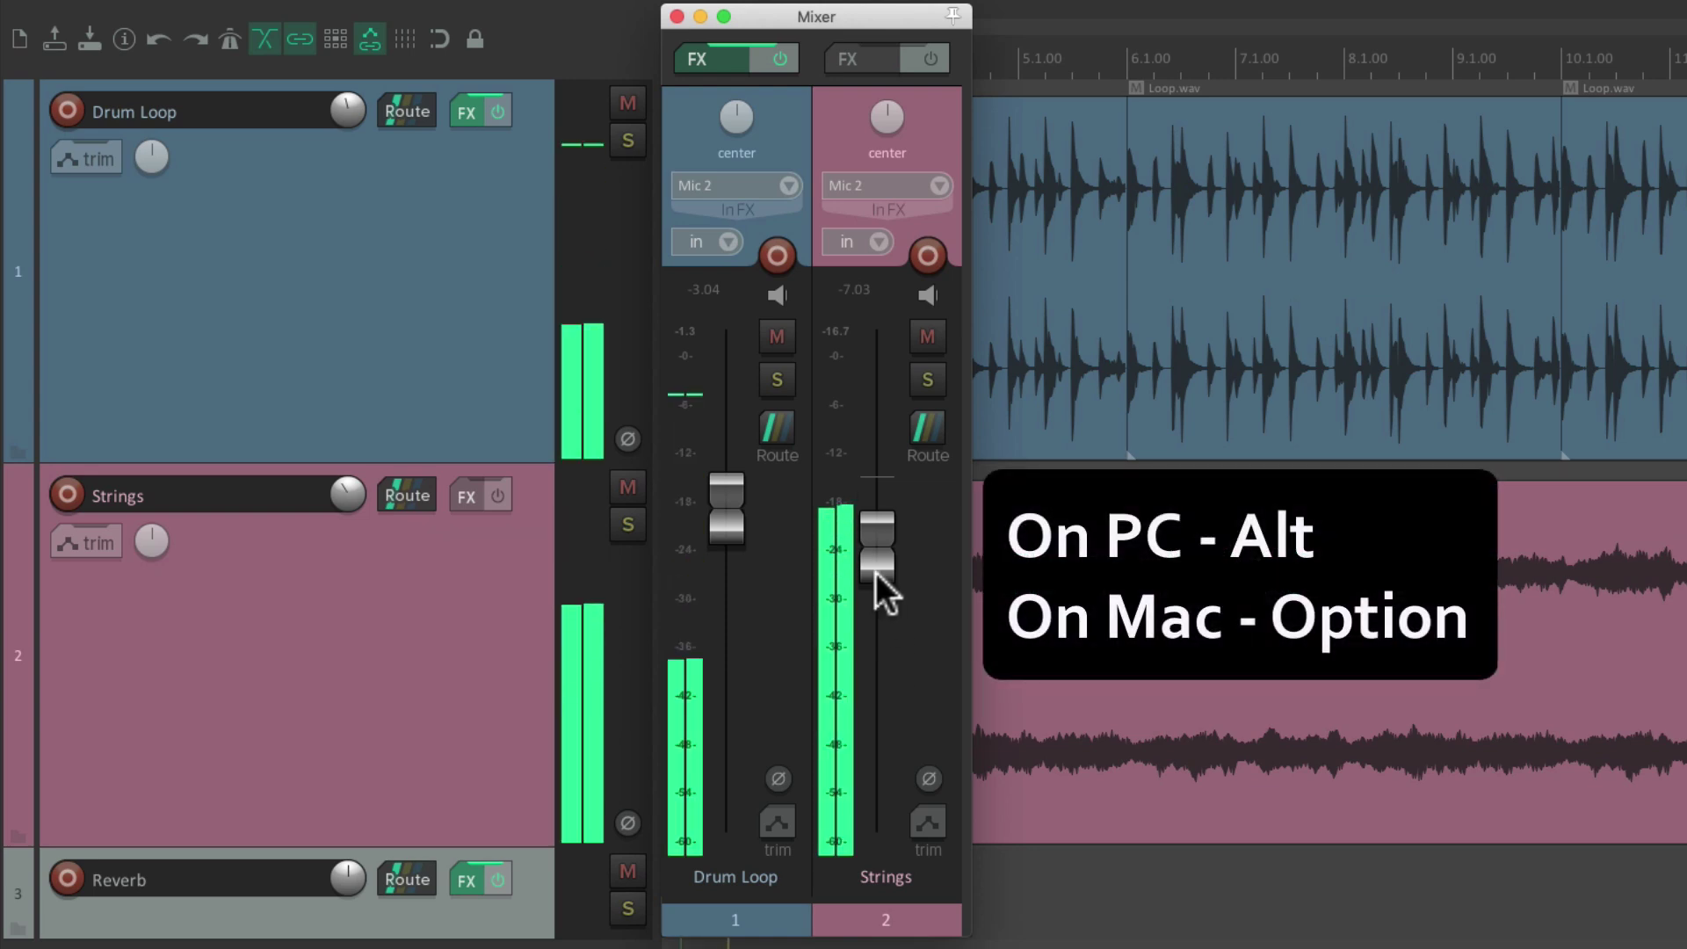
pyautogui.moveTo(875, 572); pyautogui.dragTo(866, 632)
pyautogui.press('space')
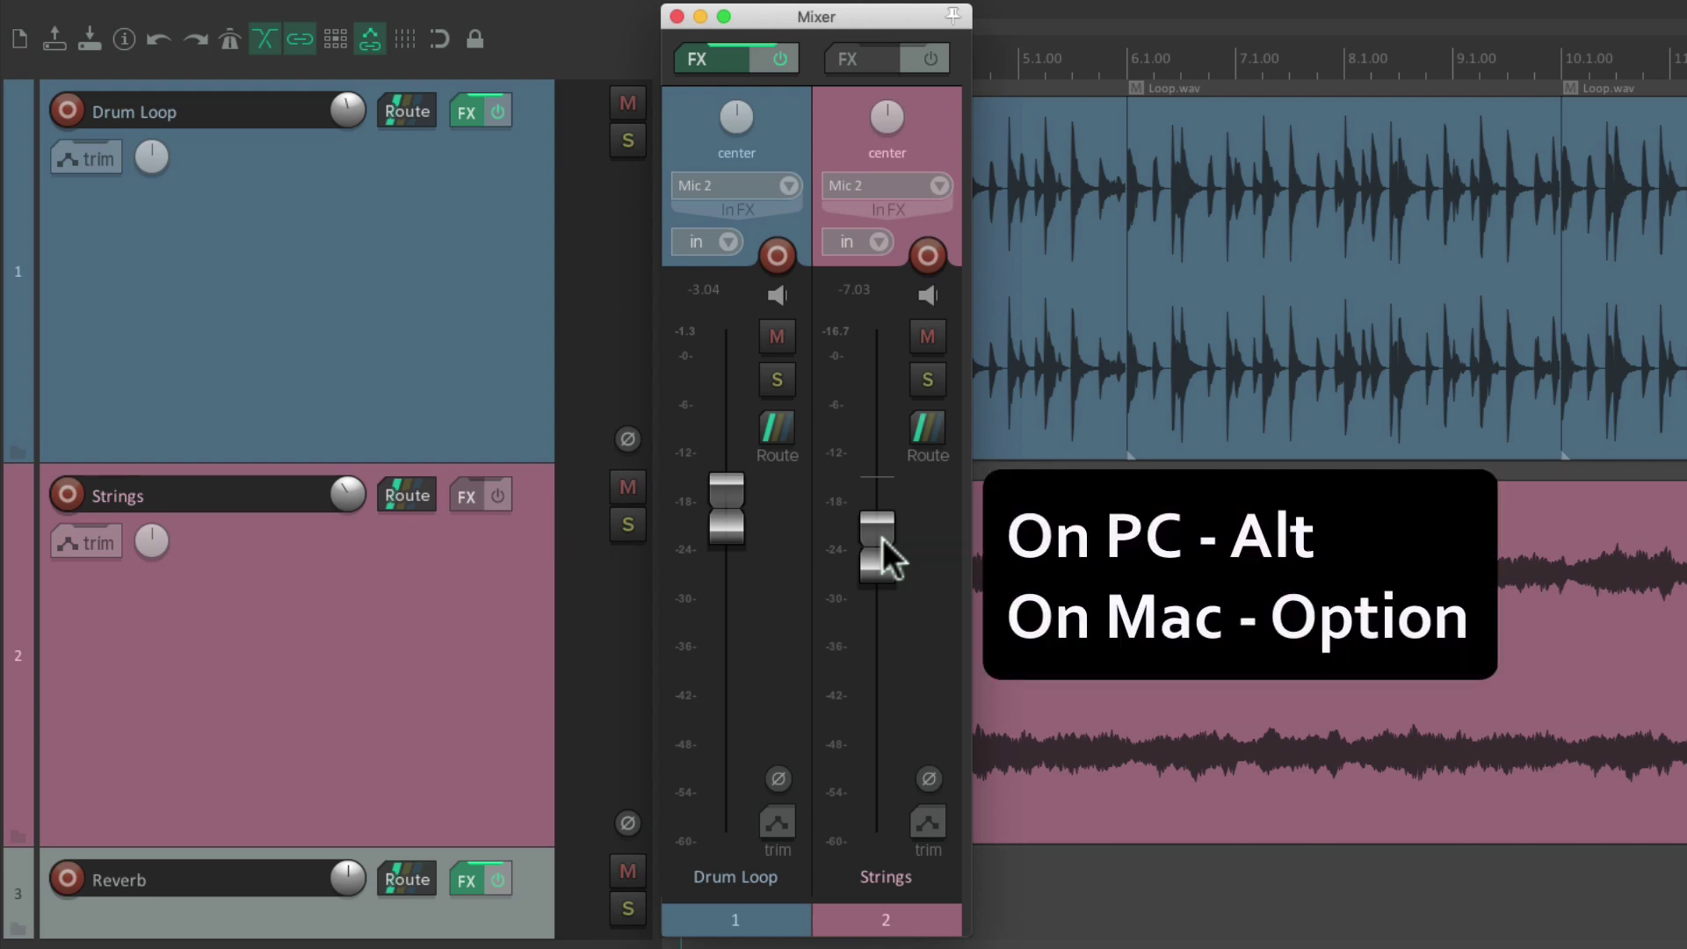
# - During playback, test a temporary Alt-drag of the Strings fader down to about -15.8 dB
pyautogui.press('space')
pyautogui.moveTo(881, 538); pyautogui.dragTo(879, 640)
pyautogui.press('space')
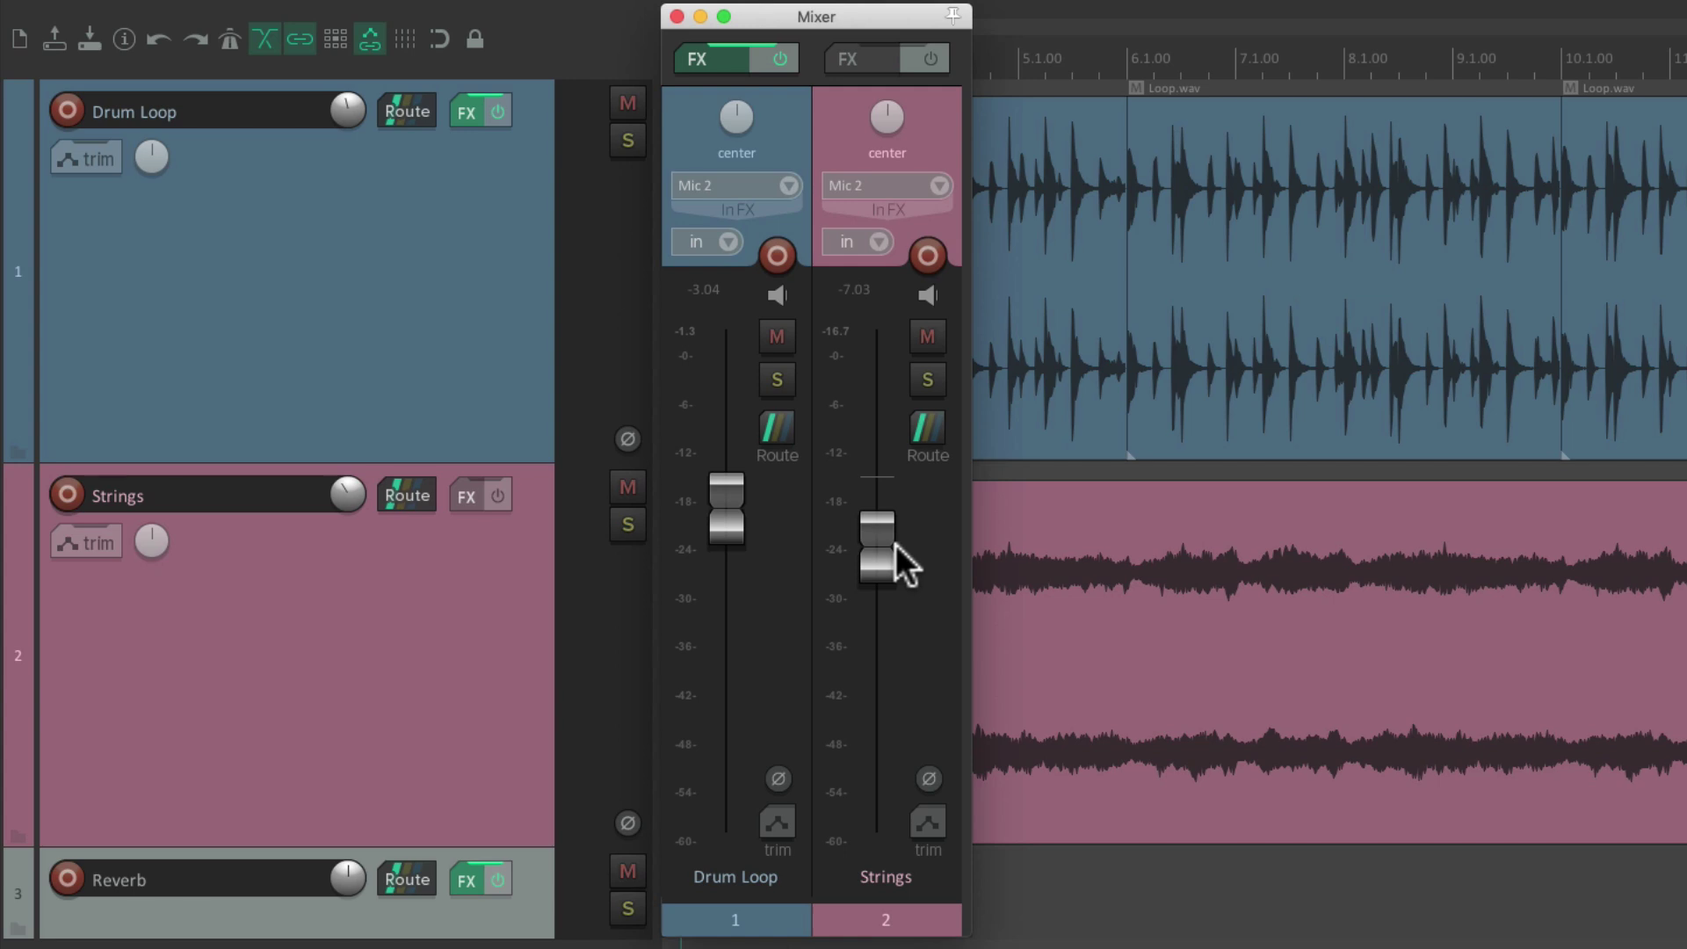
# - Lower the Strings fader to -19.3 dB while the tracks play
pyautogui.press('space')
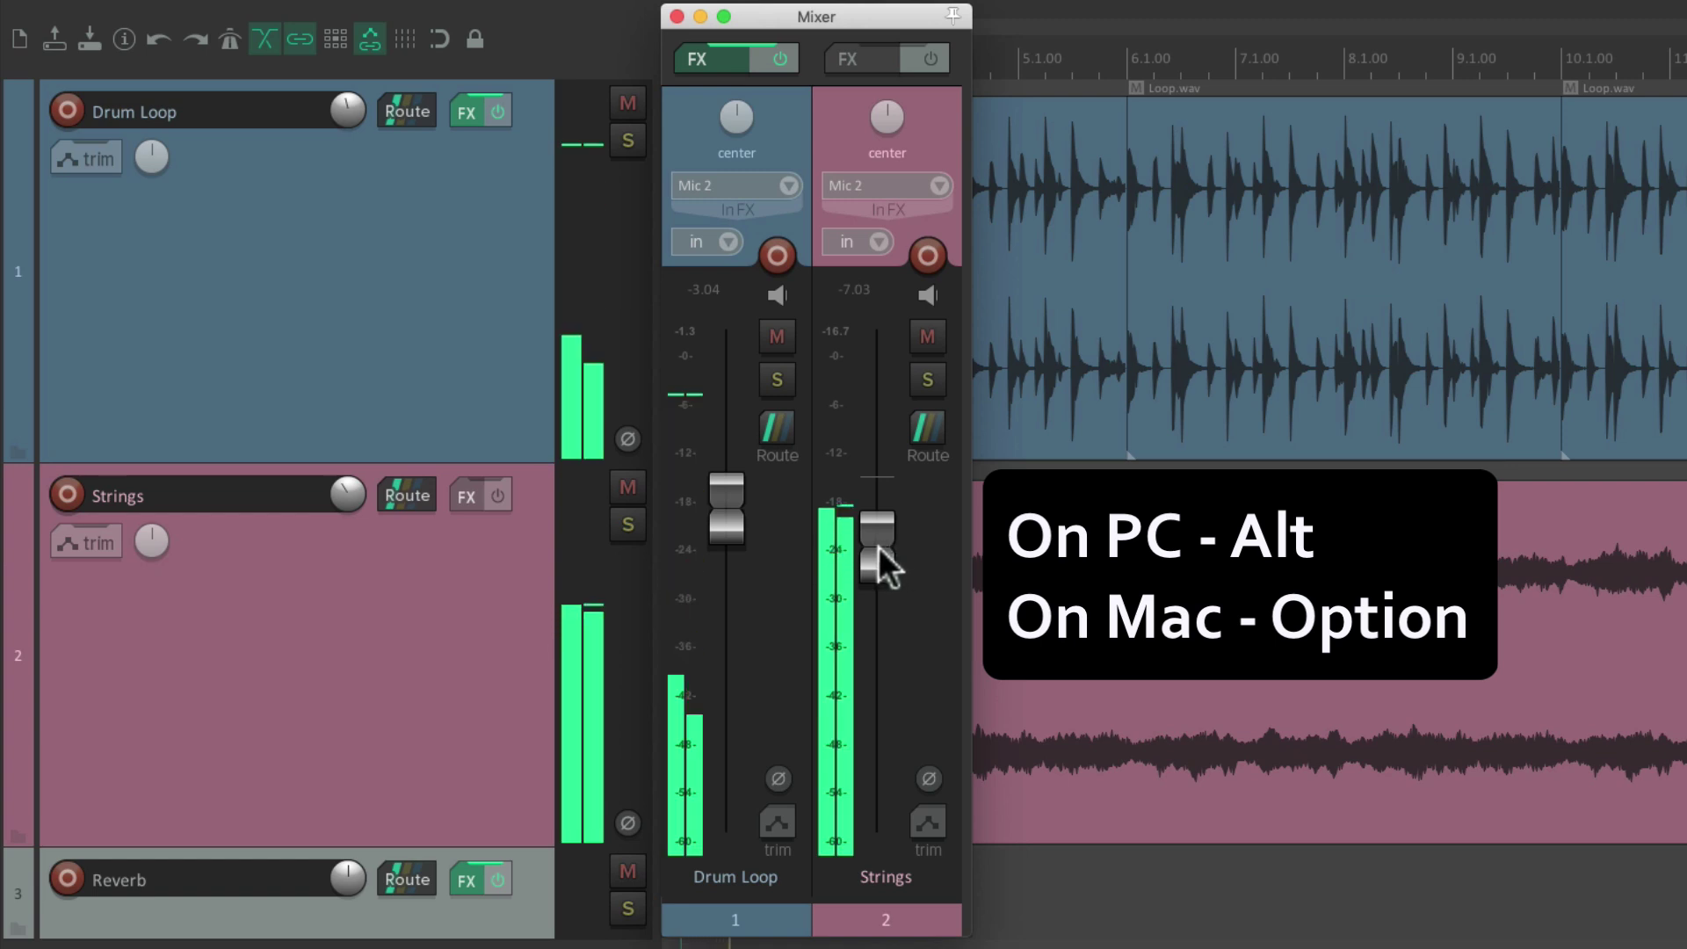
pyautogui.moveTo(880, 545); pyautogui.dragTo(878, 567)
pyautogui.moveTo(874, 613); pyautogui.dragTo(873, 641)
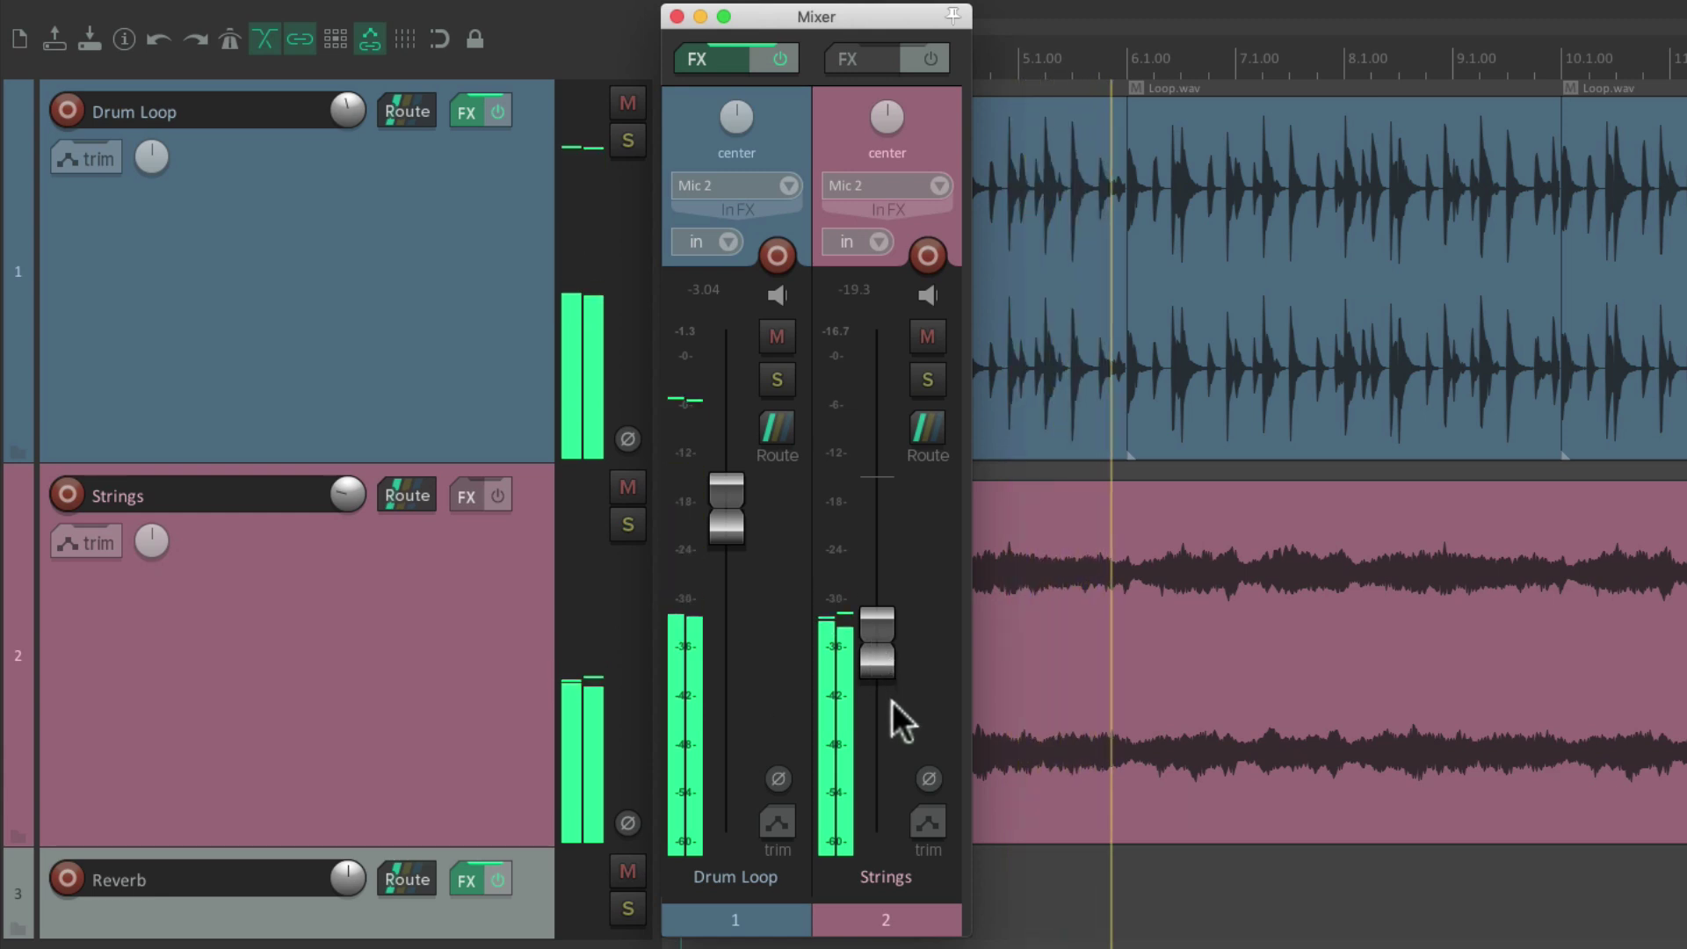
pyautogui.press('space')
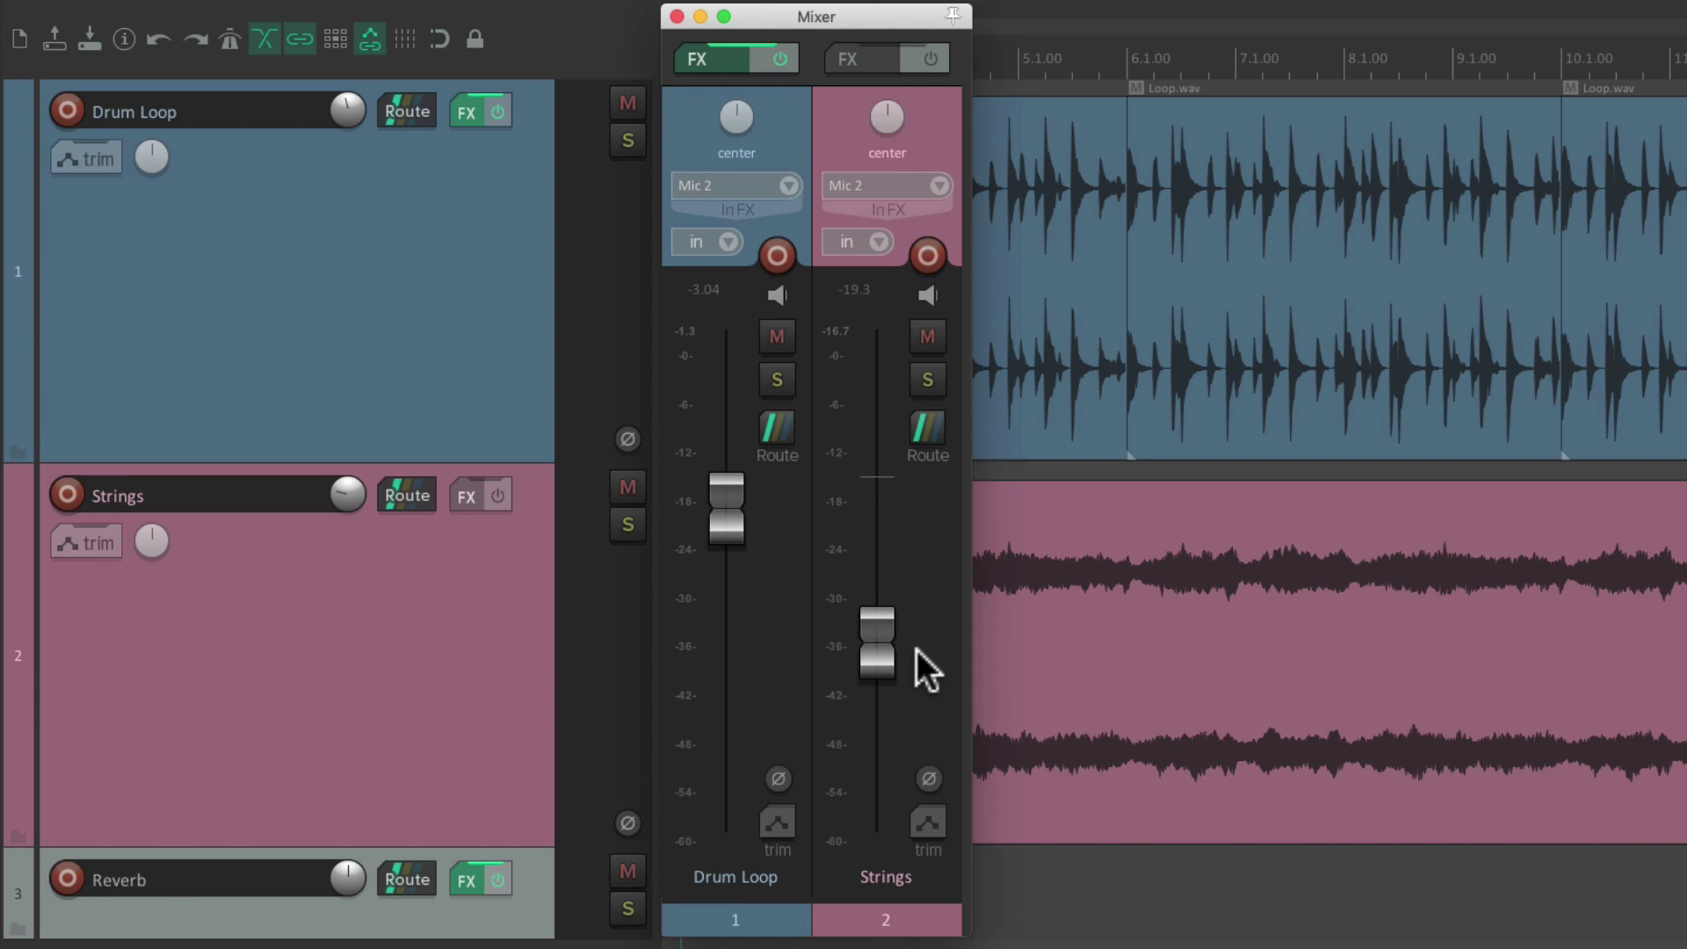
pyautogui.scroll(6, 915, 650)
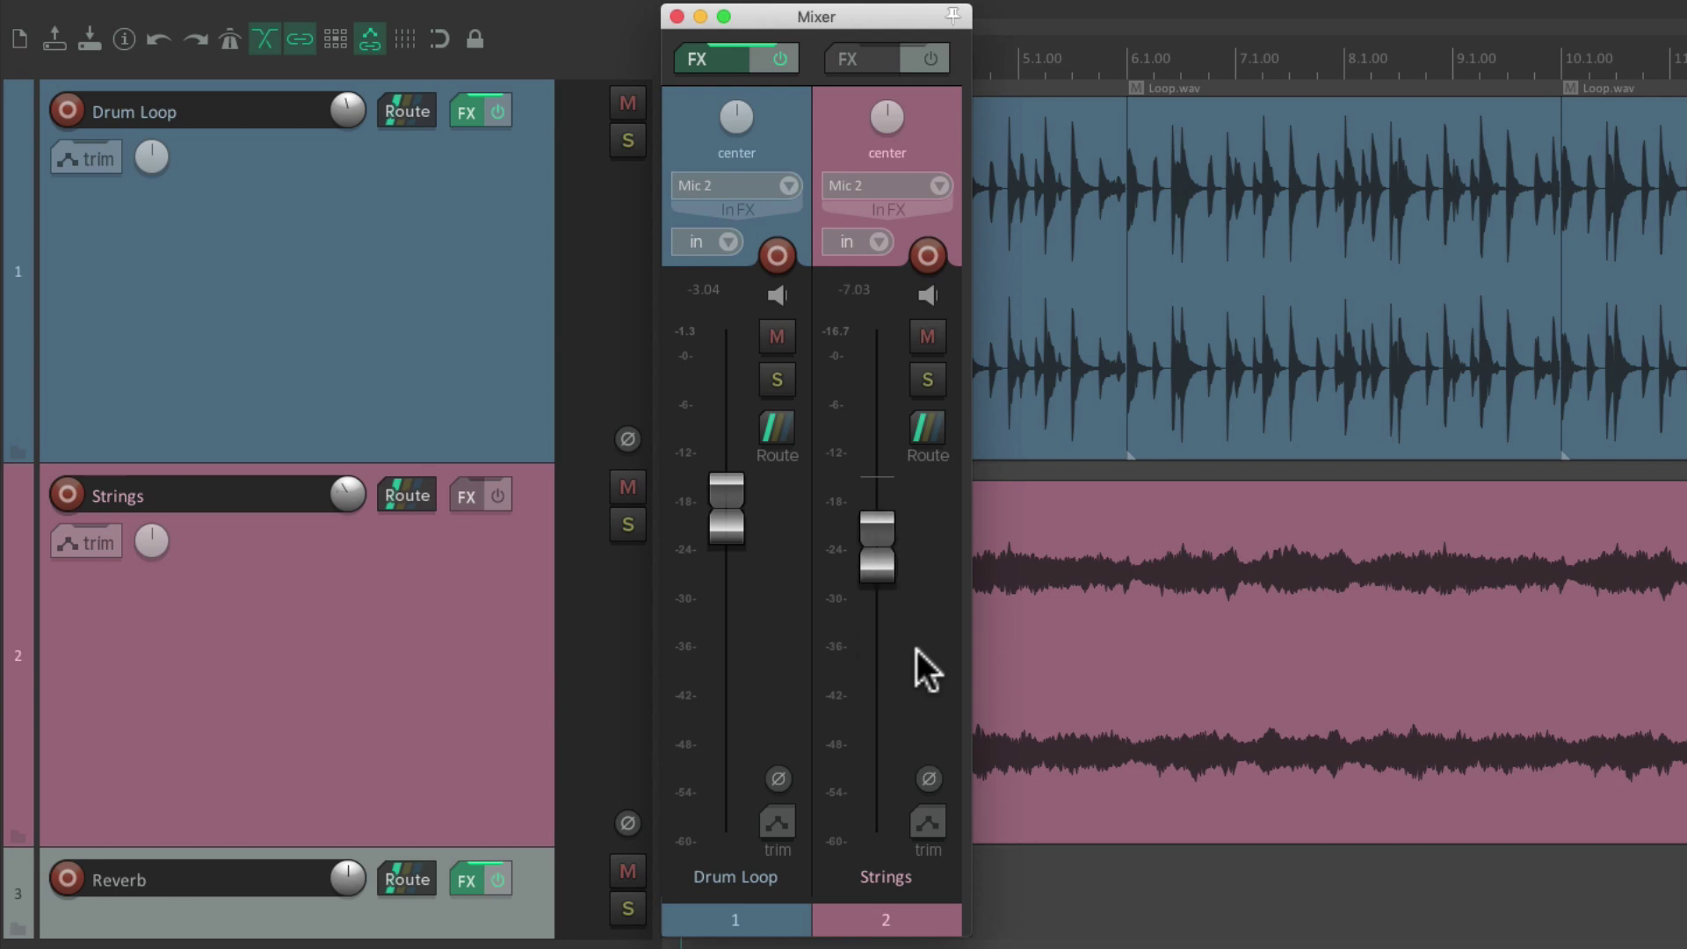
pyautogui.scroll(-6, 916, 649)
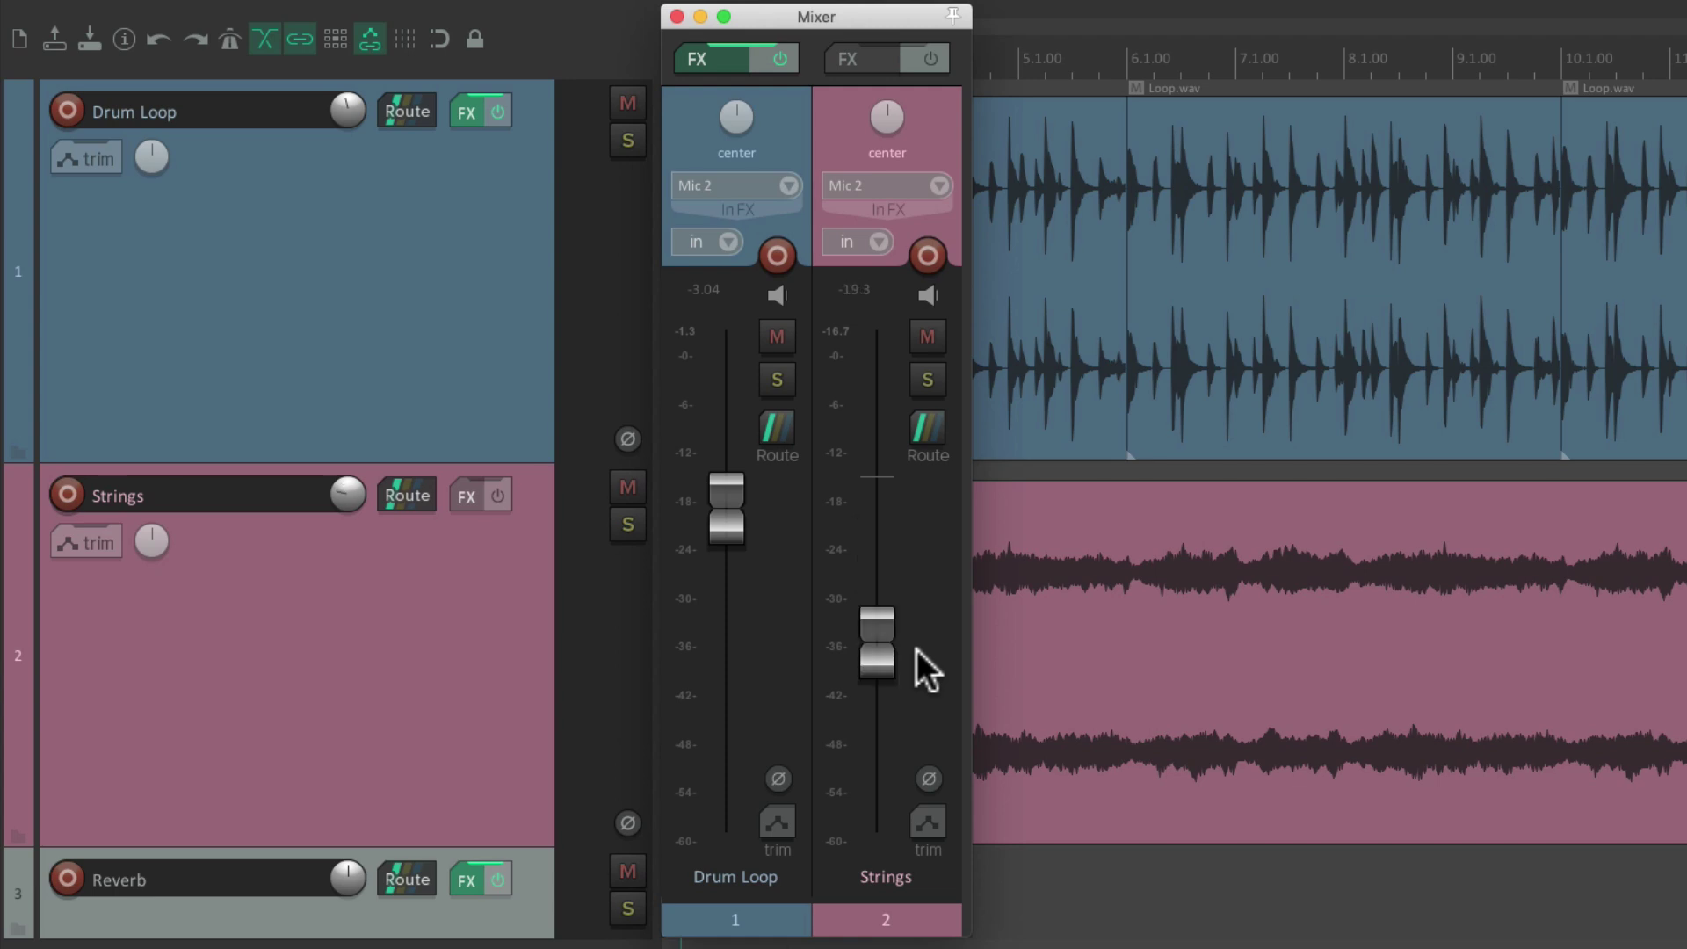
pyautogui.scroll(6, 916, 650)
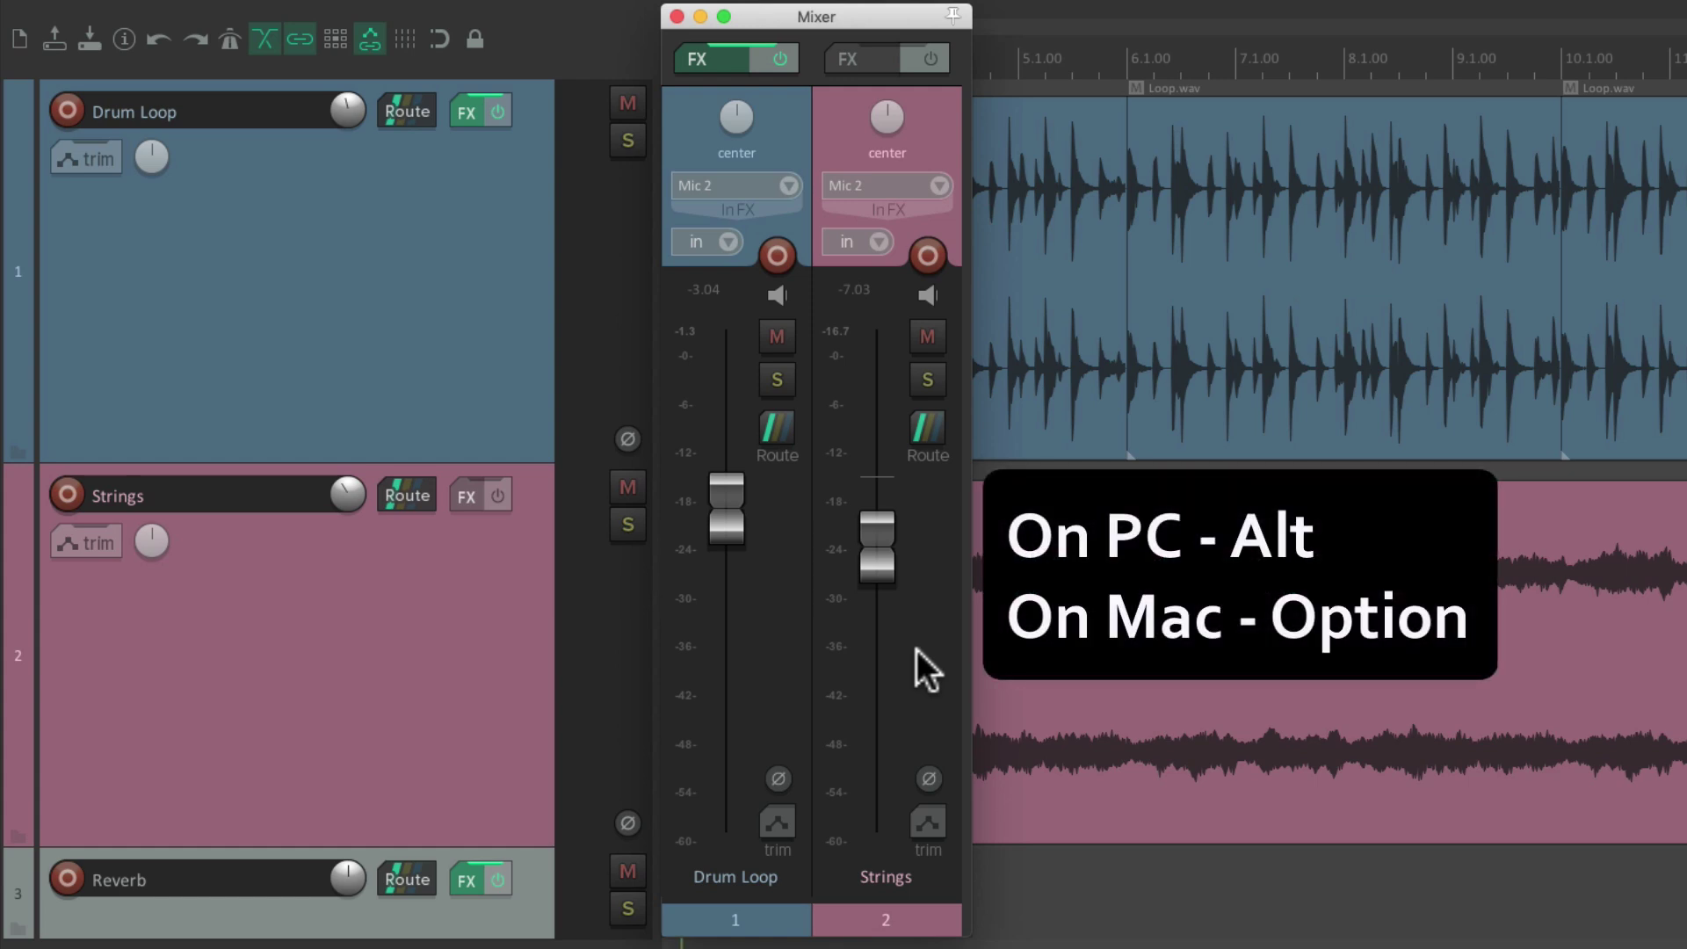
pyautogui.press('space')
pyautogui.moveTo(879, 554); pyautogui.dragTo(876, 634)
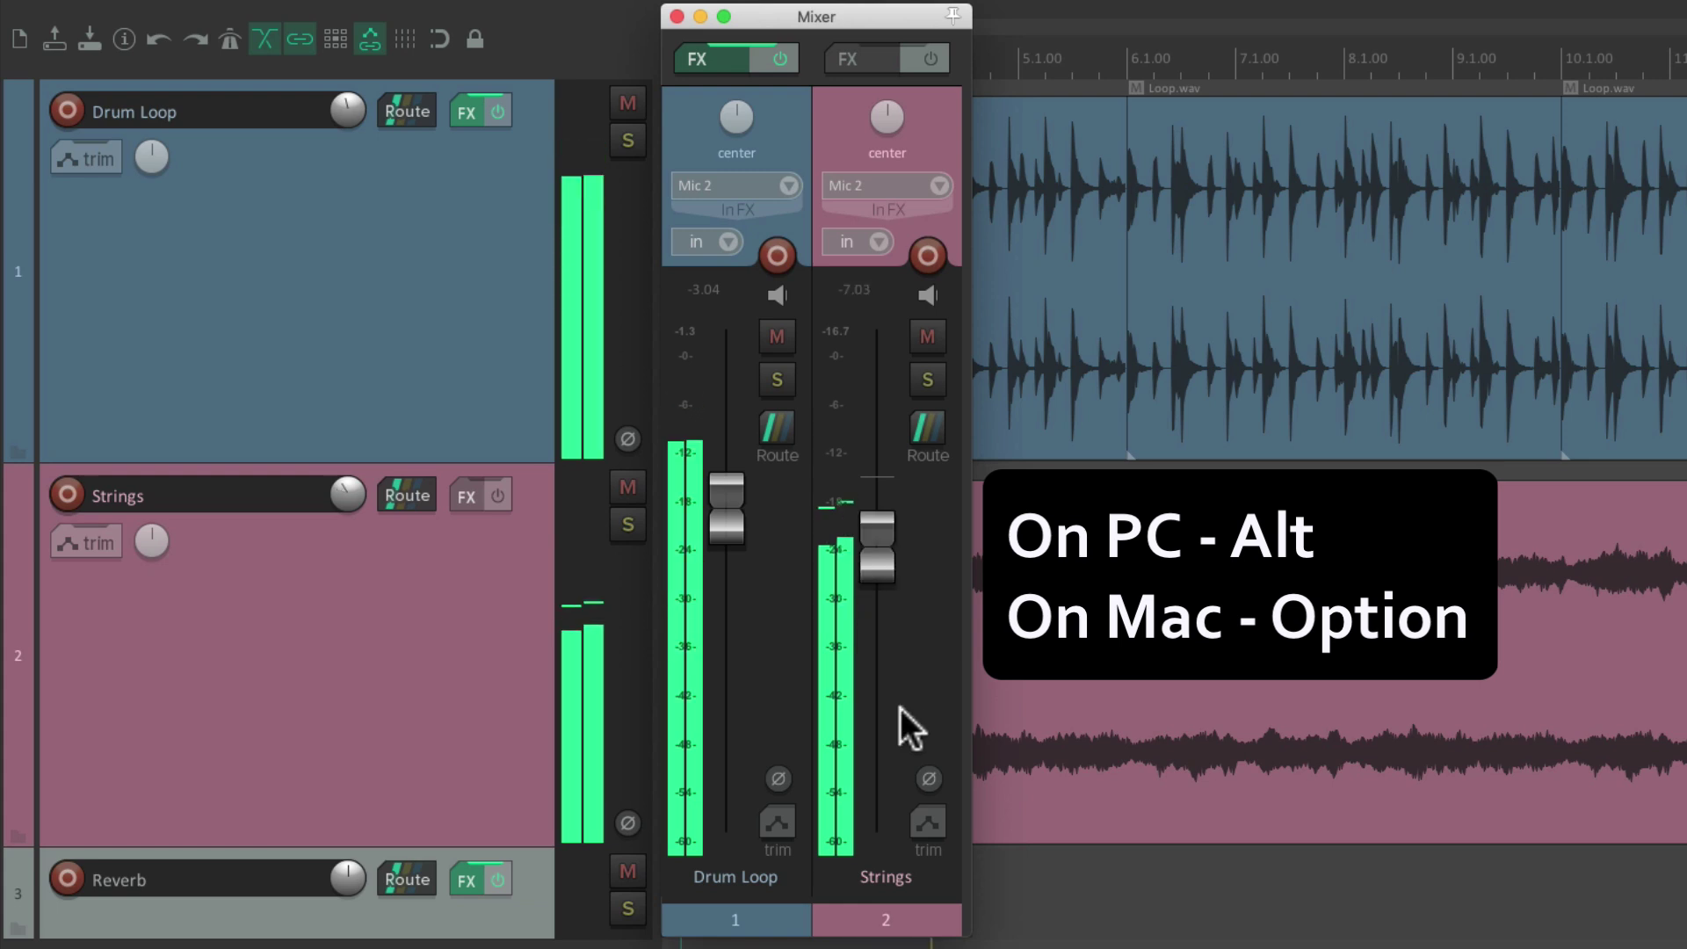
pyautogui.press('space')
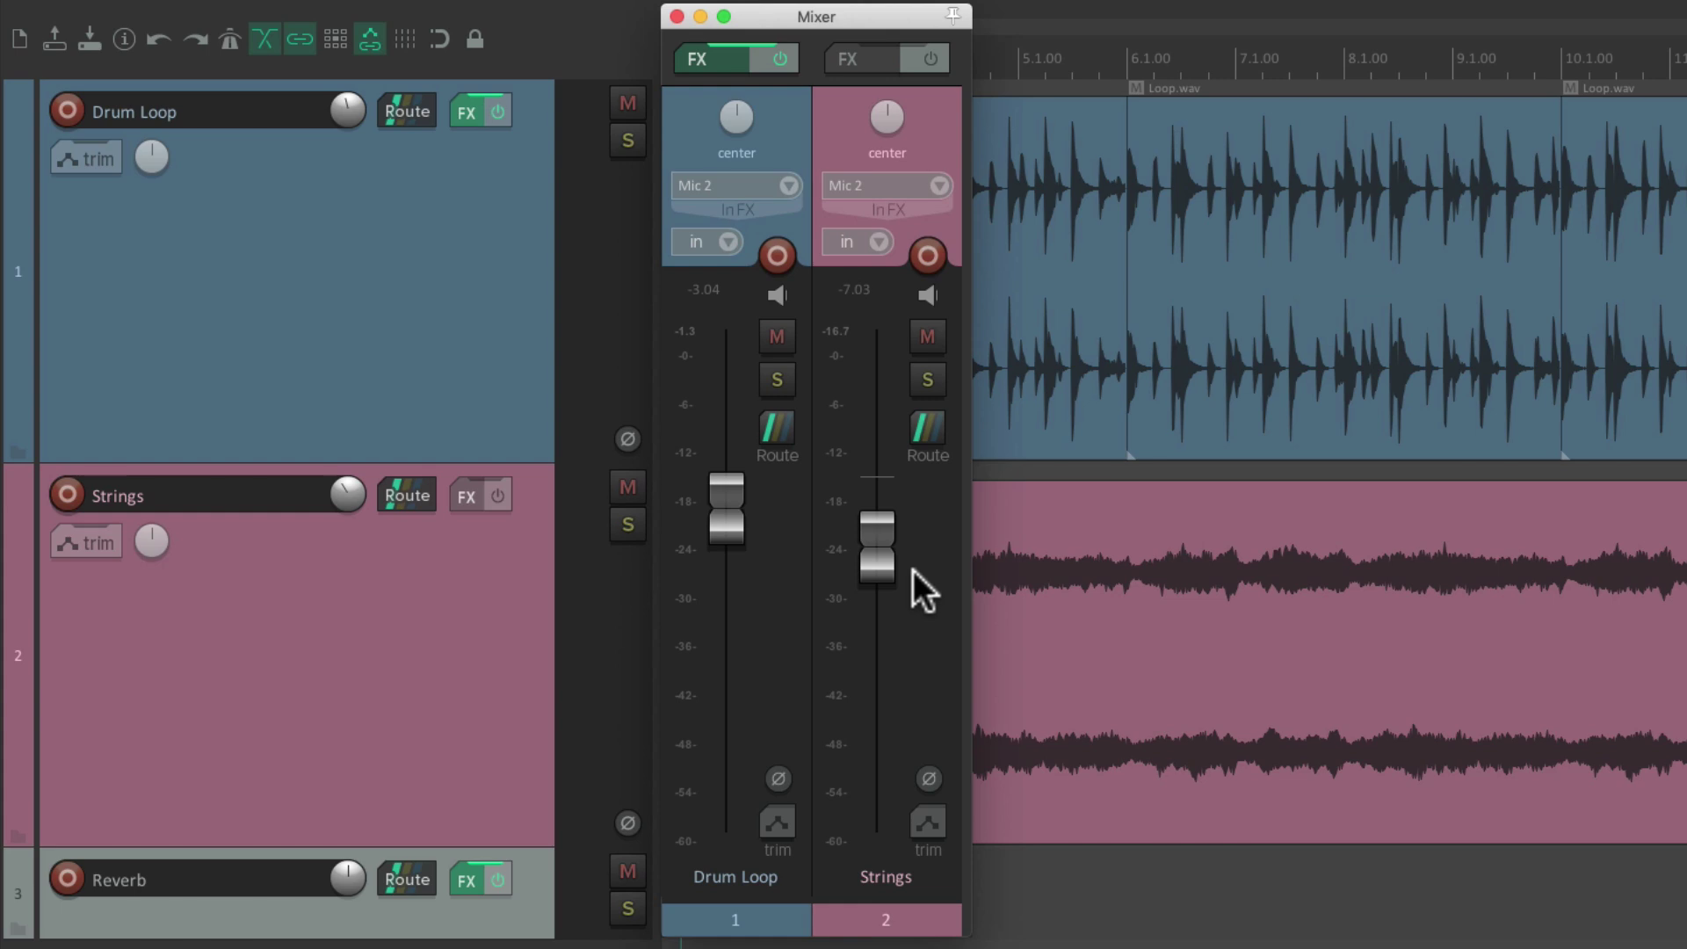
pyautogui.press('space')
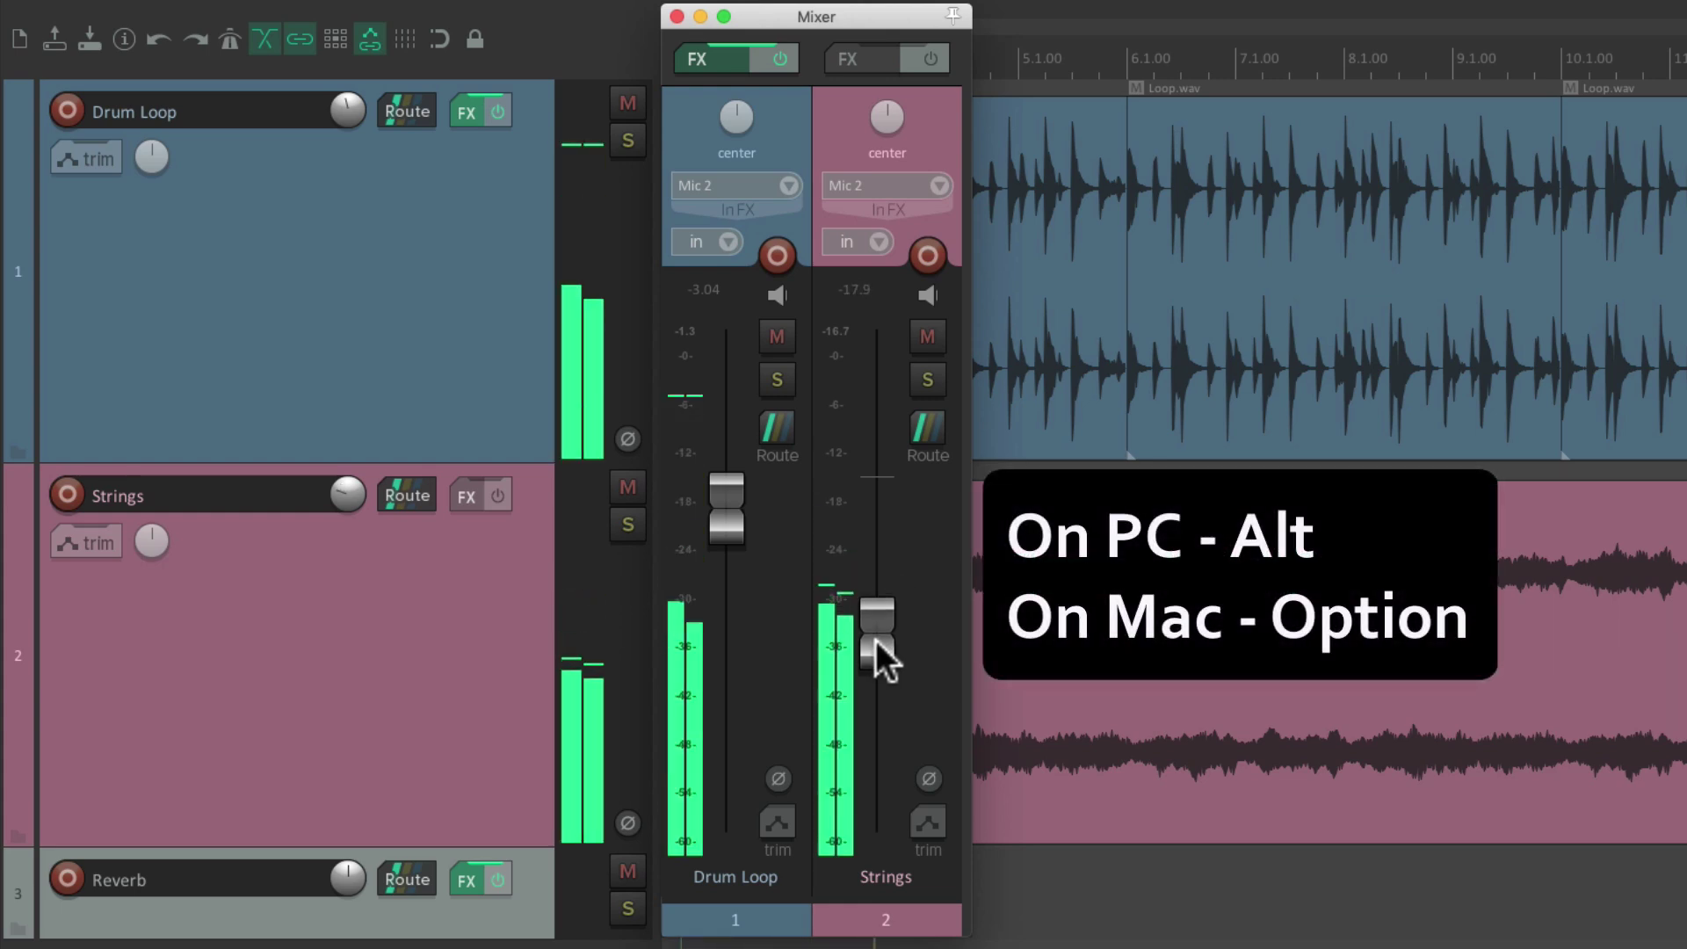
pyautogui.press('space')
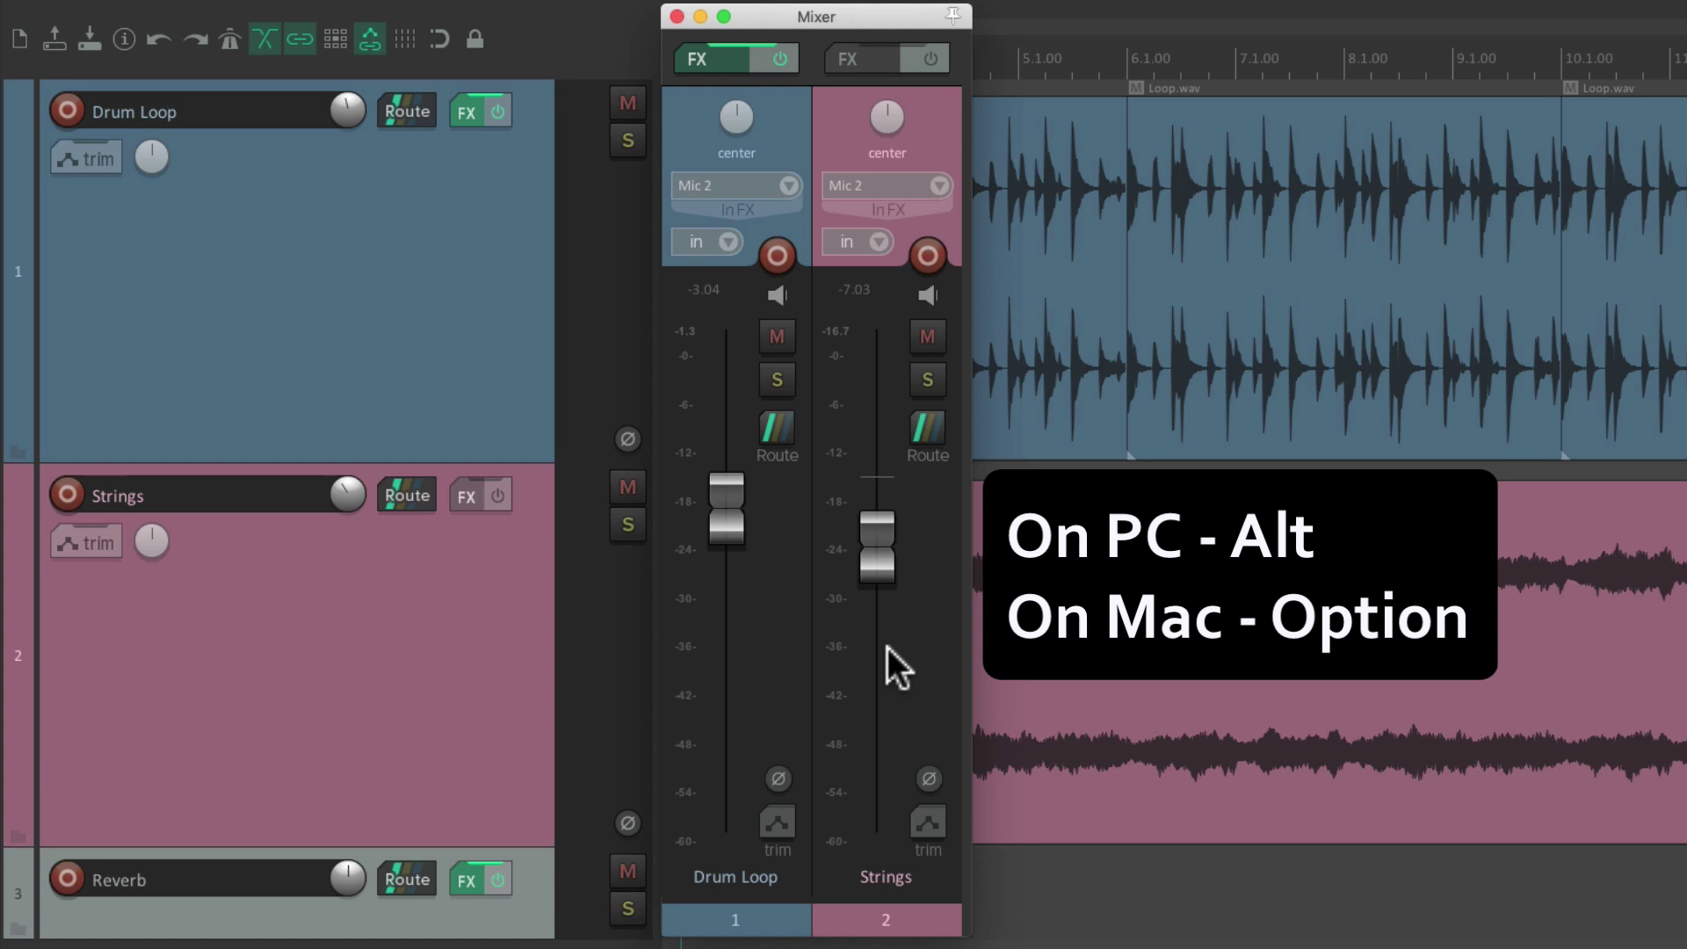
pyautogui.press('space')
pyautogui.moveTo(874, 556); pyautogui.dragTo(875, 646)
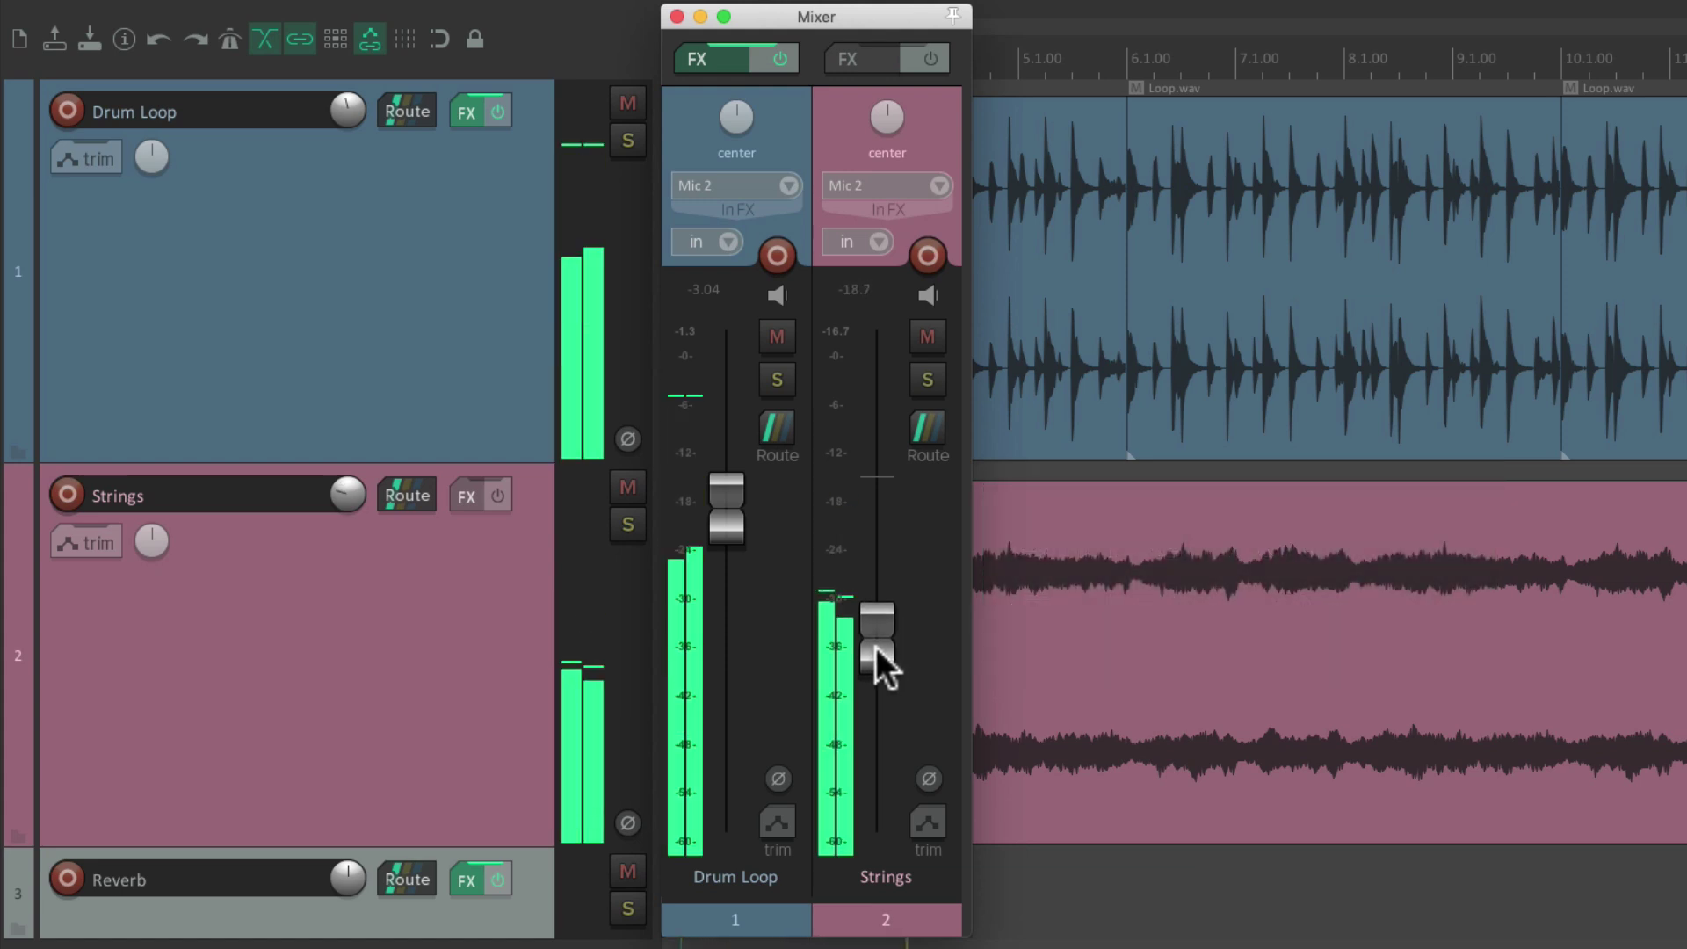
pyautogui.press('space')
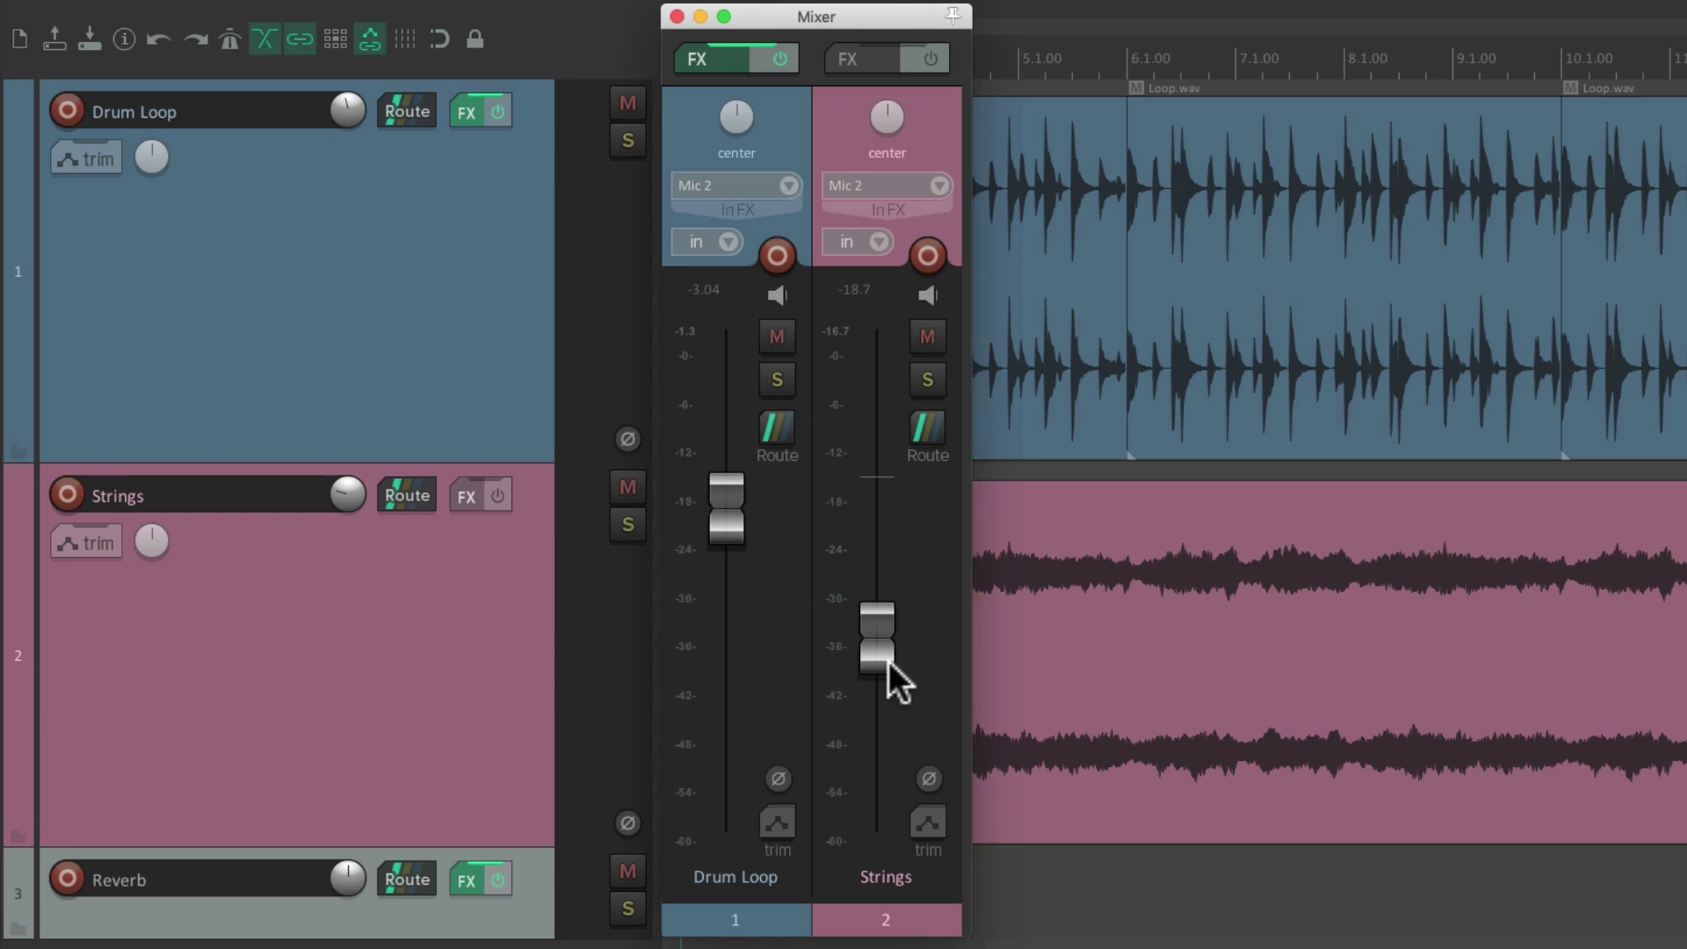
pyautogui.press('super+z')
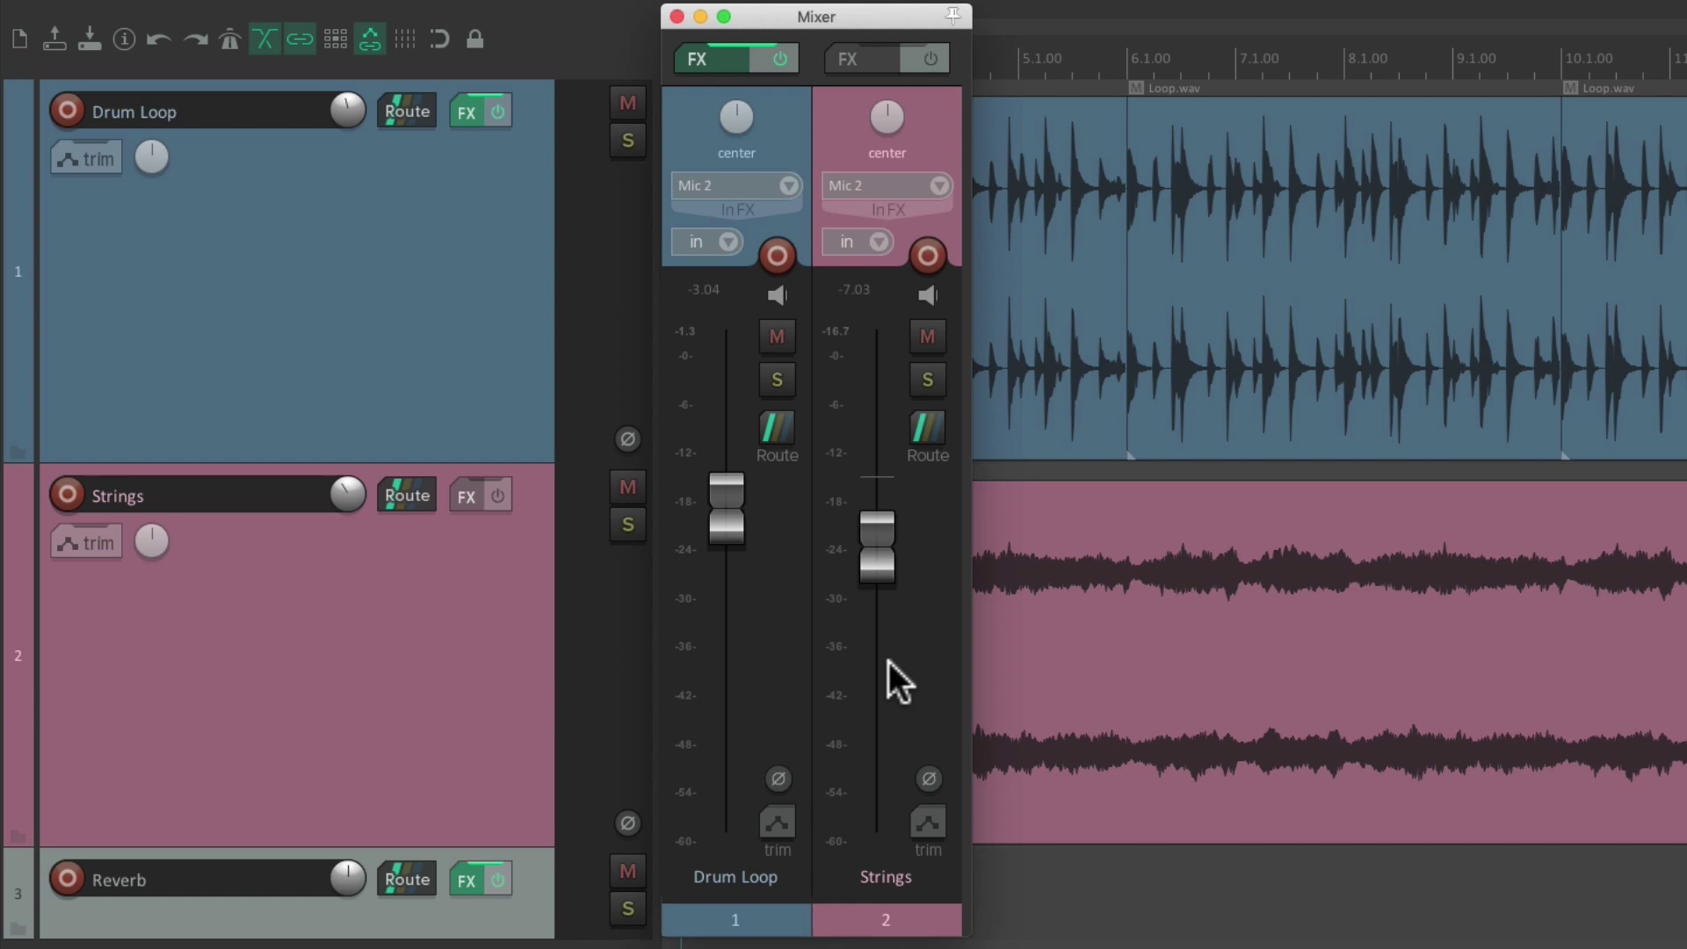
# - Create a send from the Strings track to the Reverb track and lower its level
pyautogui.click(416, 496)
pyautogui.moveTo(594, 813); pyautogui.dragTo(523, 905)
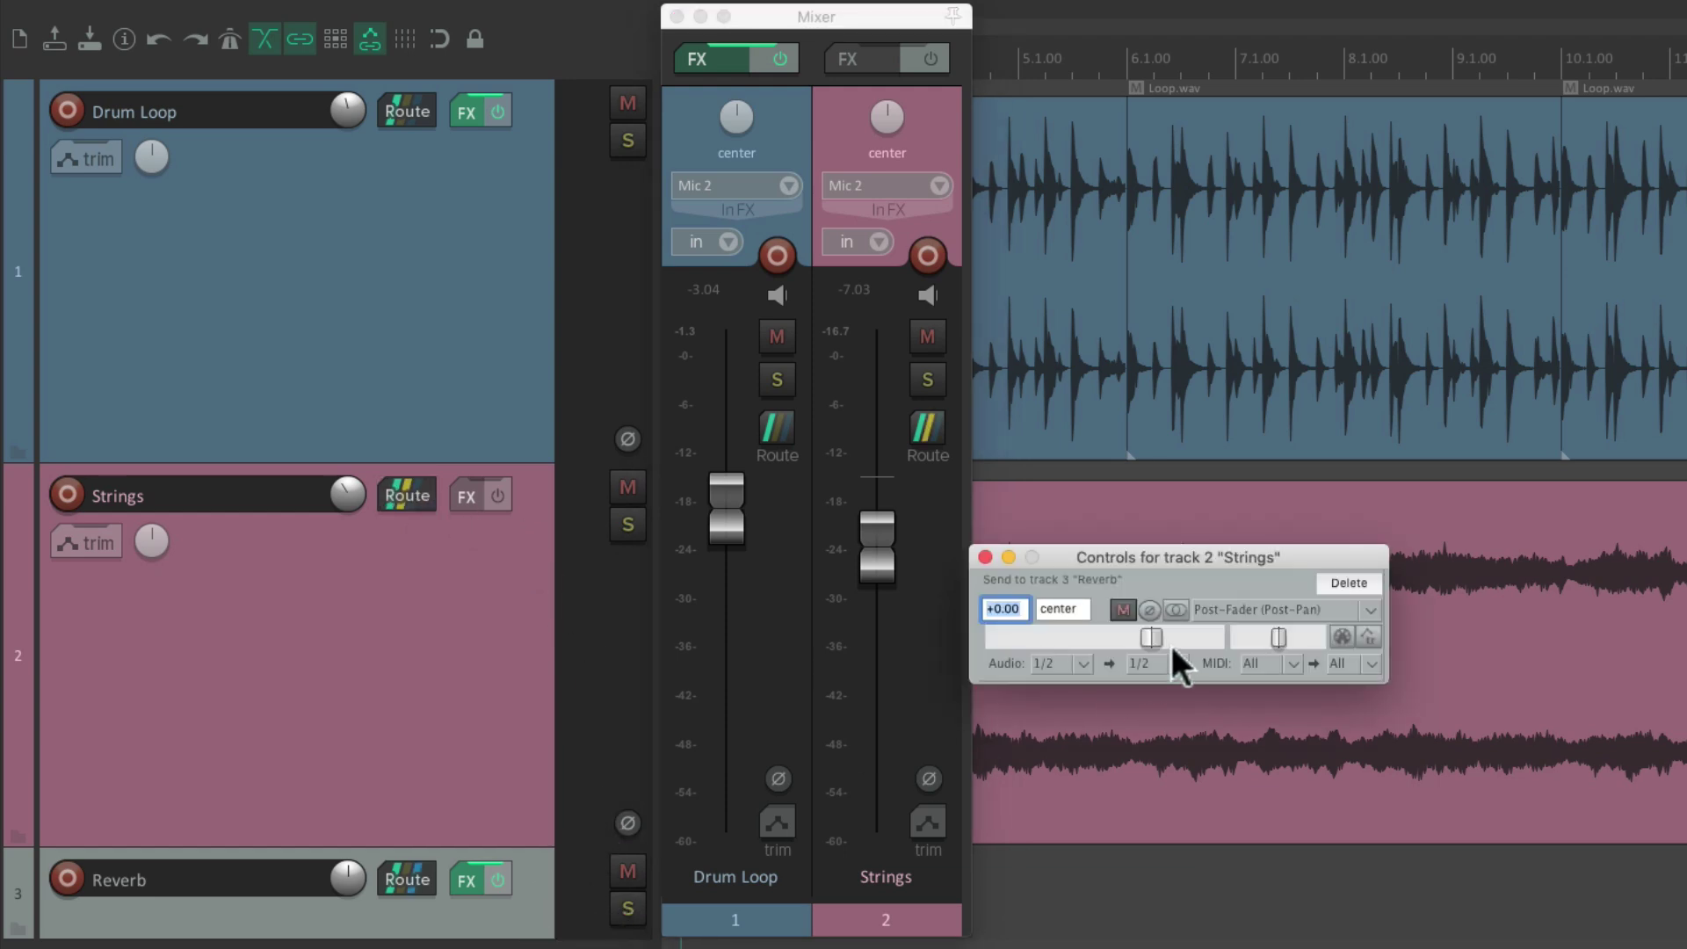
pyautogui.moveTo(1152, 644); pyautogui.dragTo(1109, 643)
# - Test temporary raises of the Reverb send, up to -16.00 dB, during playback
pyautogui.press('space')
pyautogui.moveTo(1045, 630); pyautogui.dragTo(1070, 641)
pyautogui.press('space')
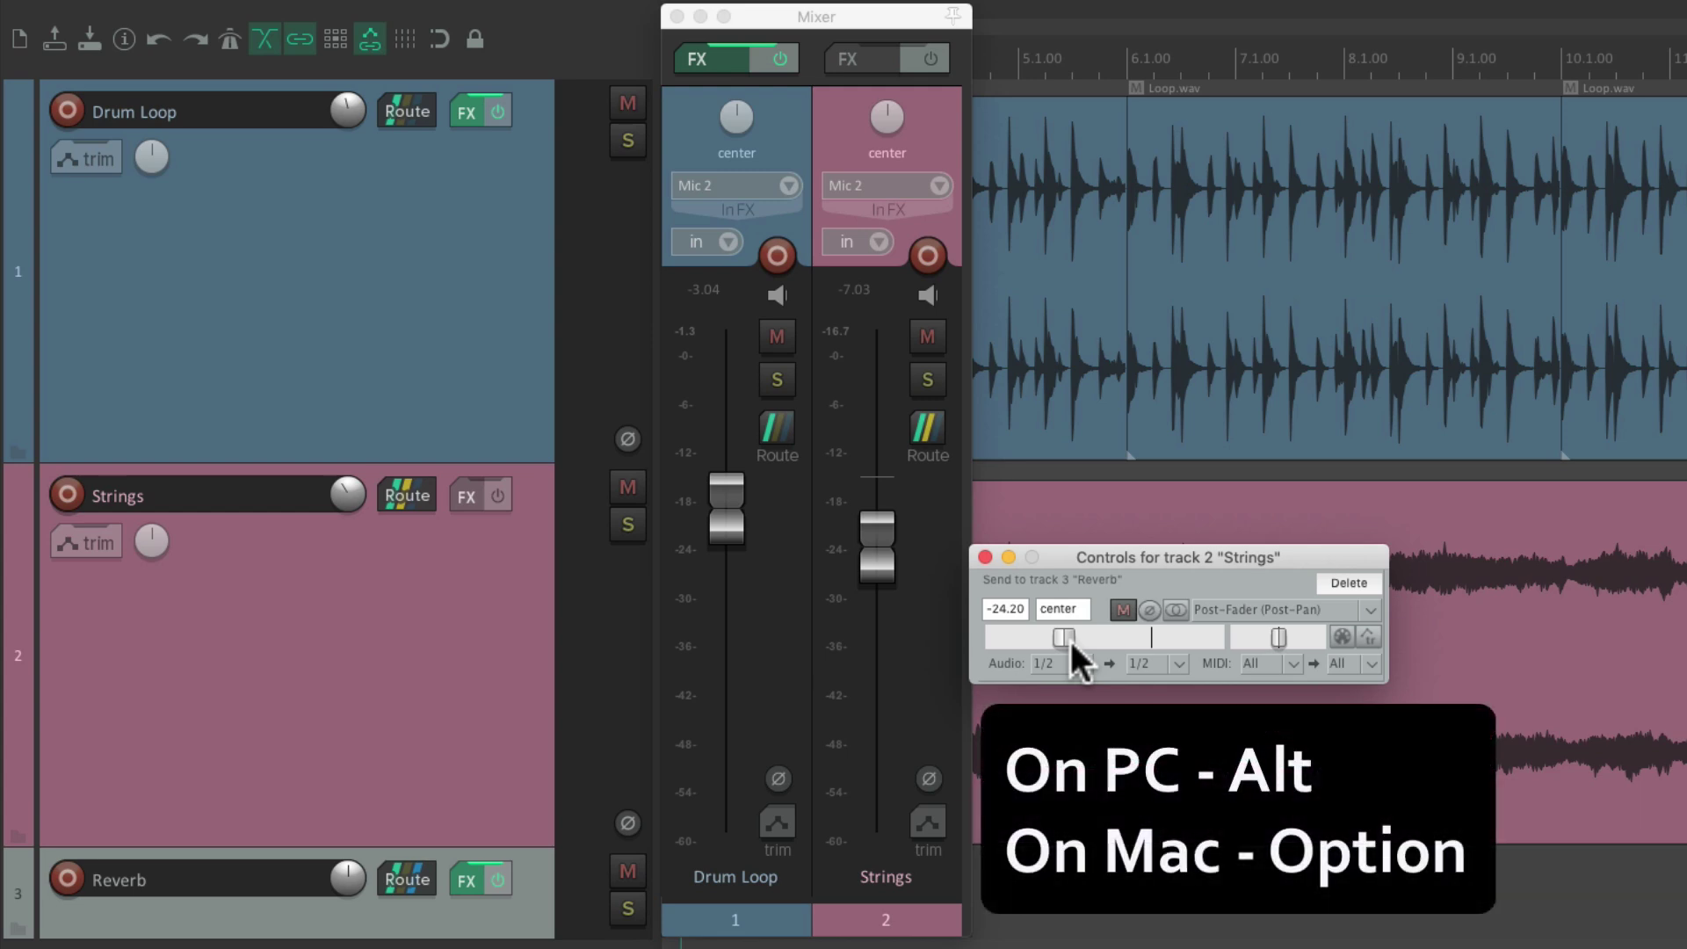
pyautogui.press('space')
pyautogui.moveTo(1066, 639); pyautogui.dragTo(1014, 644)
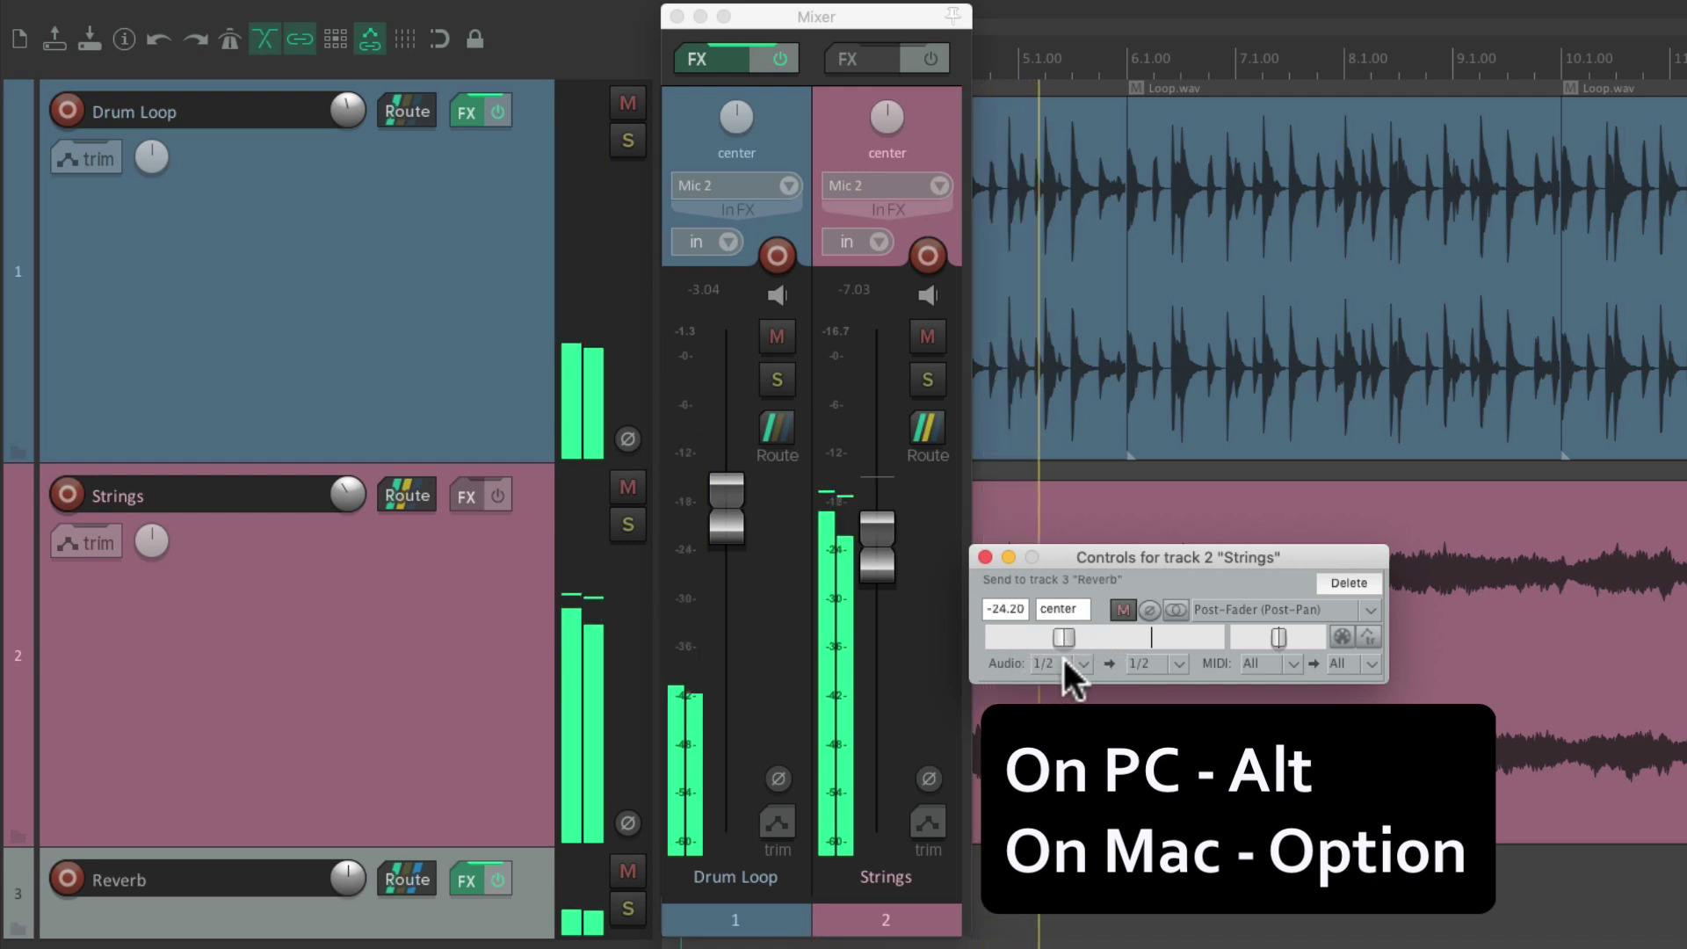
pyautogui.press('space')
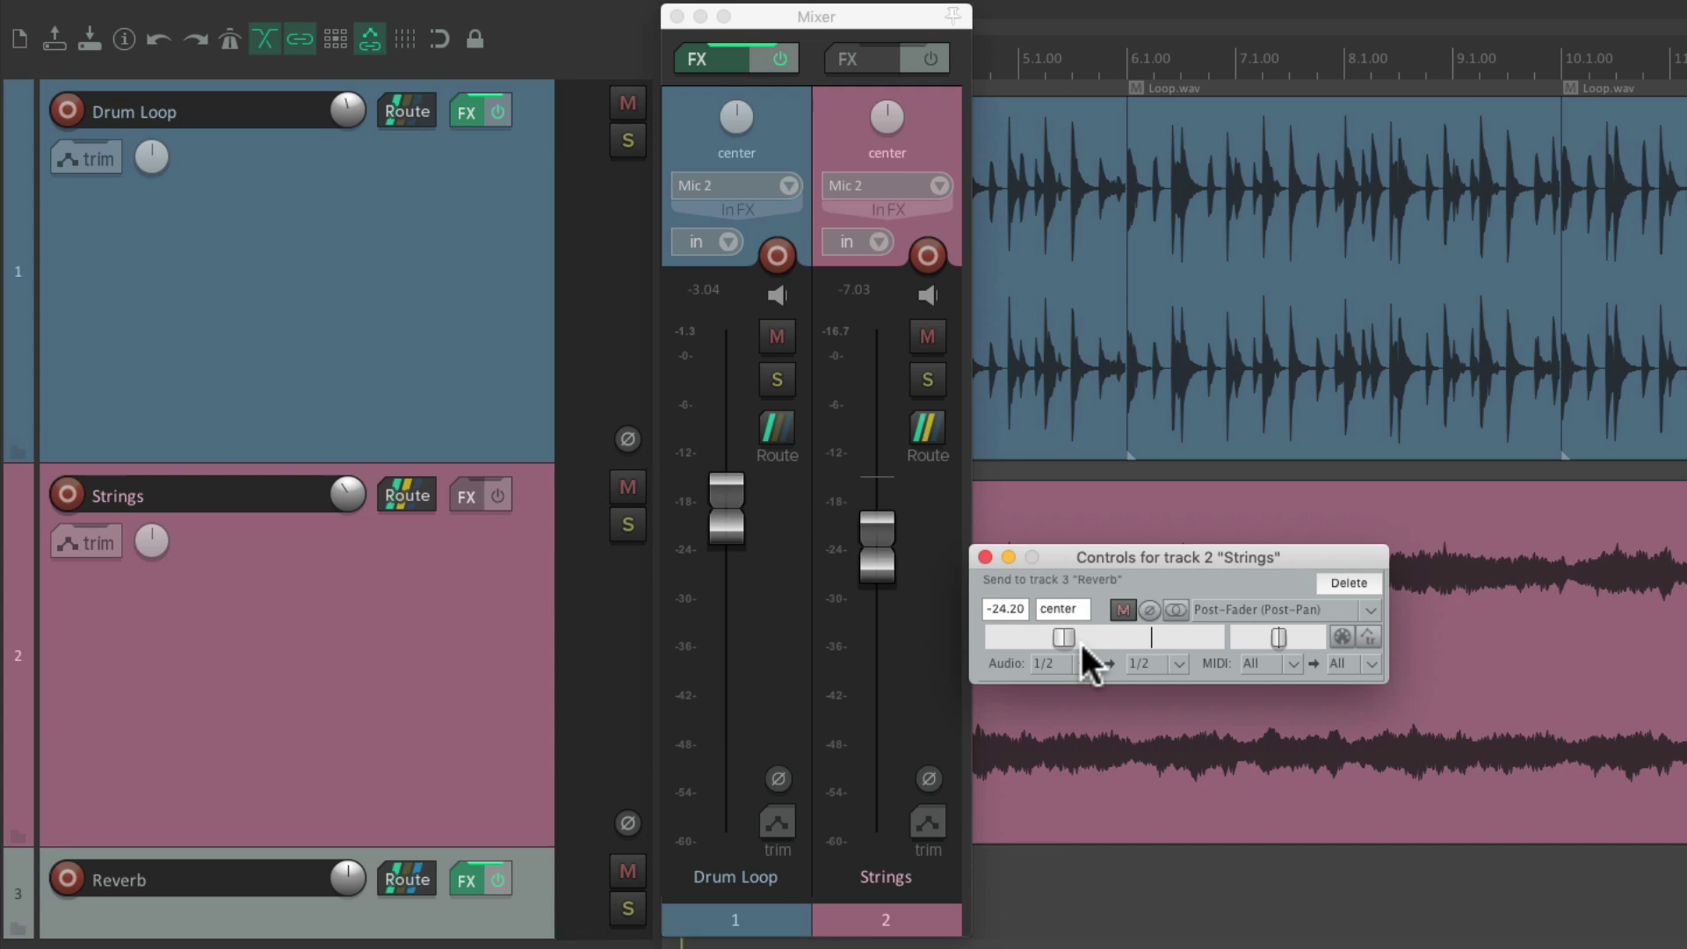
# - Settle the Reverb send at -40.46 dB while listening, then close the send controls
pyautogui.press('space')
pyautogui.moveTo(1065, 635); pyautogui.dragTo(1111, 632)
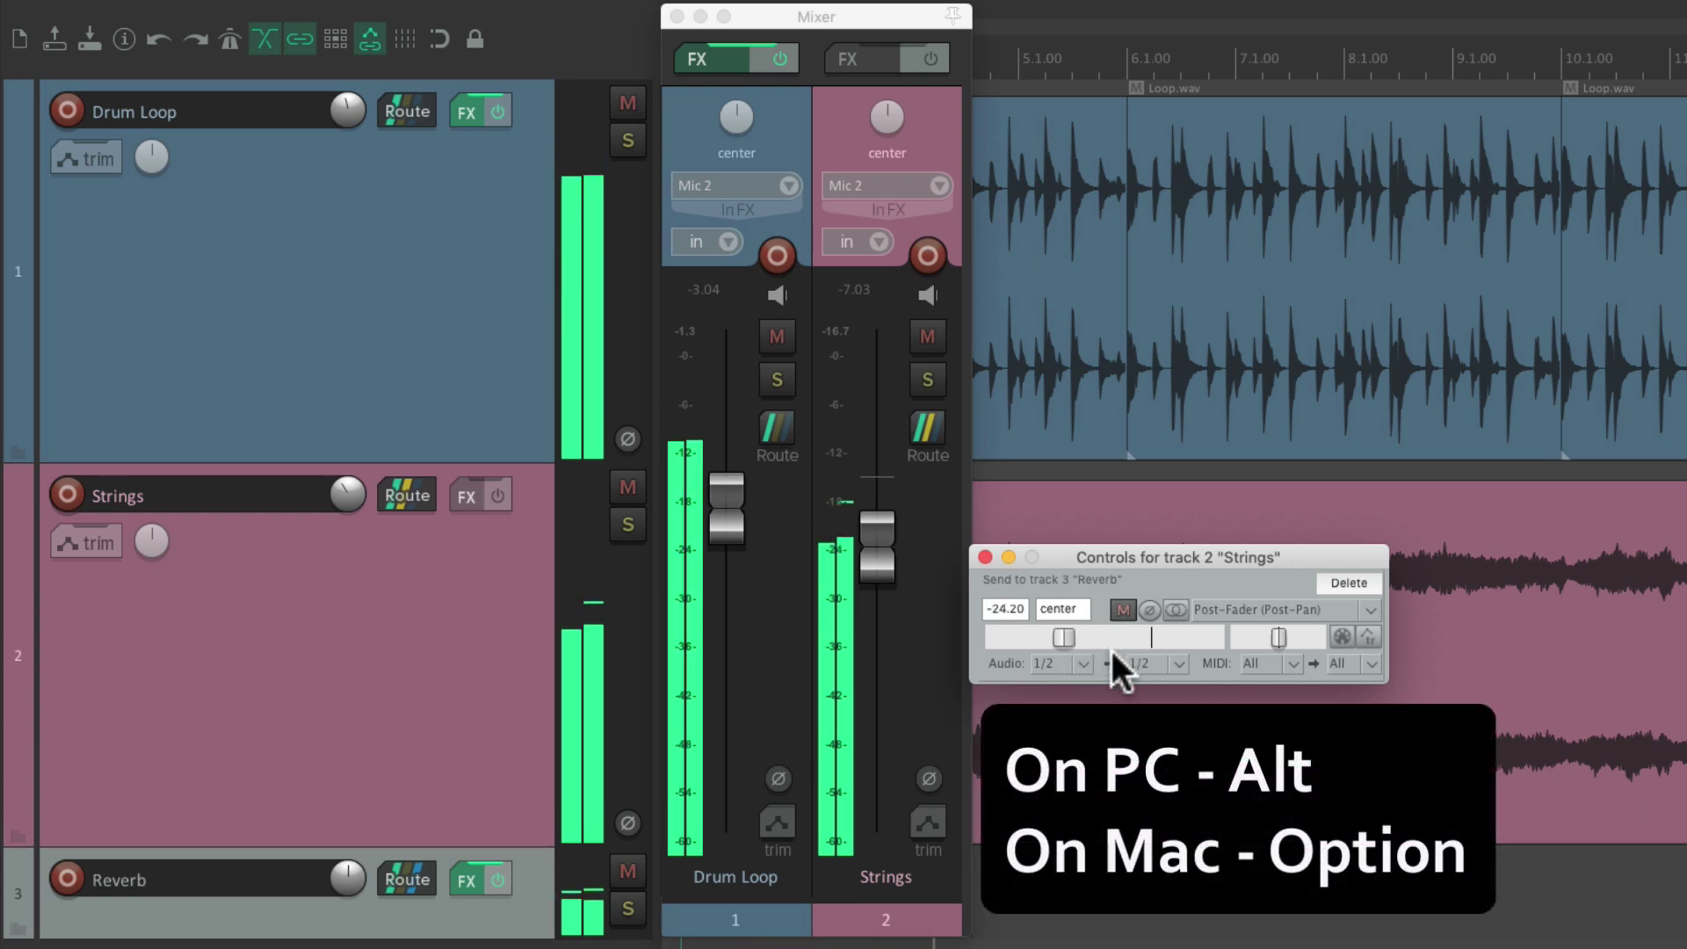
pyautogui.press('space')
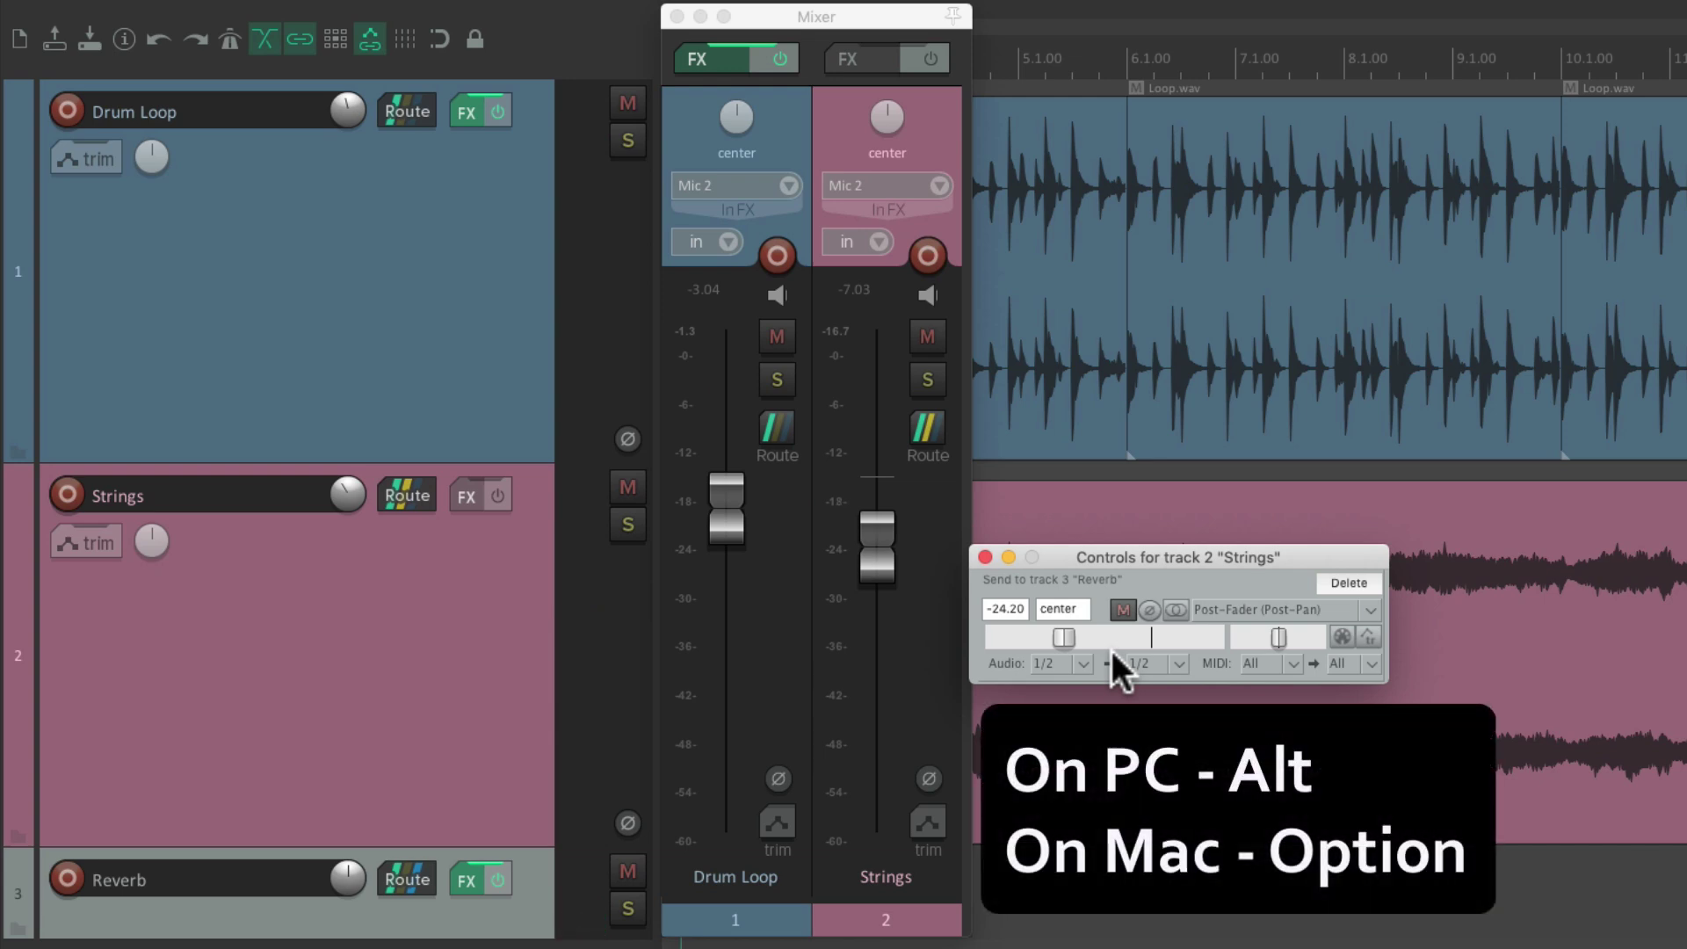
pyautogui.press('space')
pyautogui.moveTo(1063, 633)
pyautogui.mouseDown()
pyautogui.moveTo(1105, 635)
pyautogui.moveTo(1034, 637)
pyautogui.mouseUp()
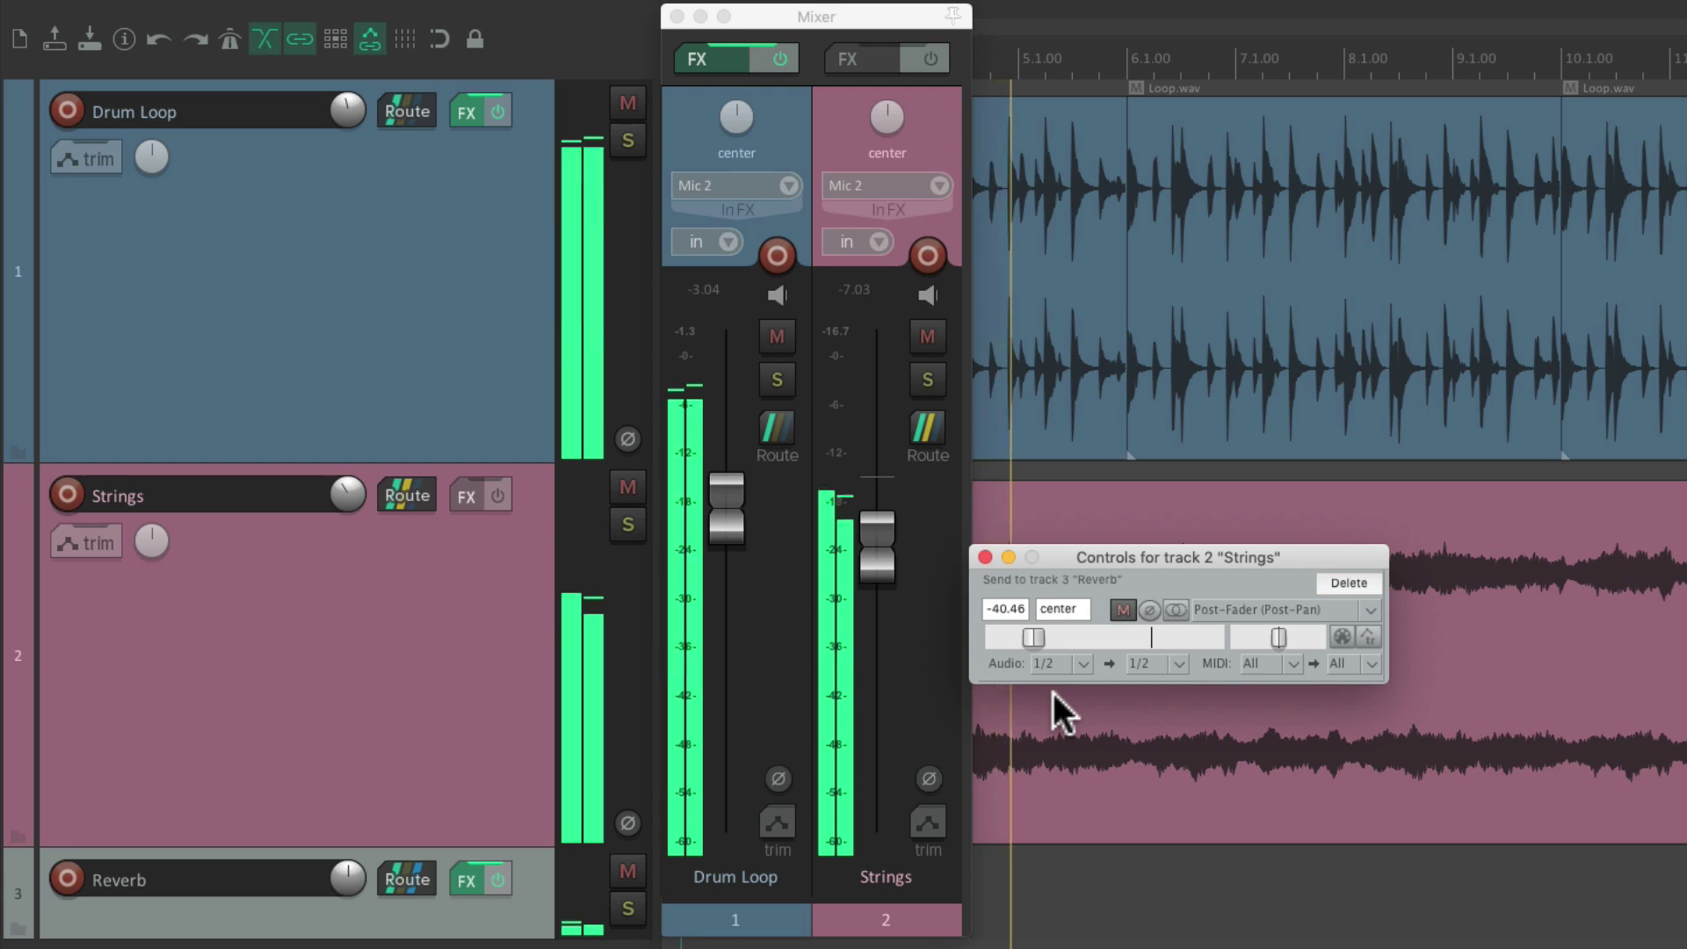
pyautogui.press('space')
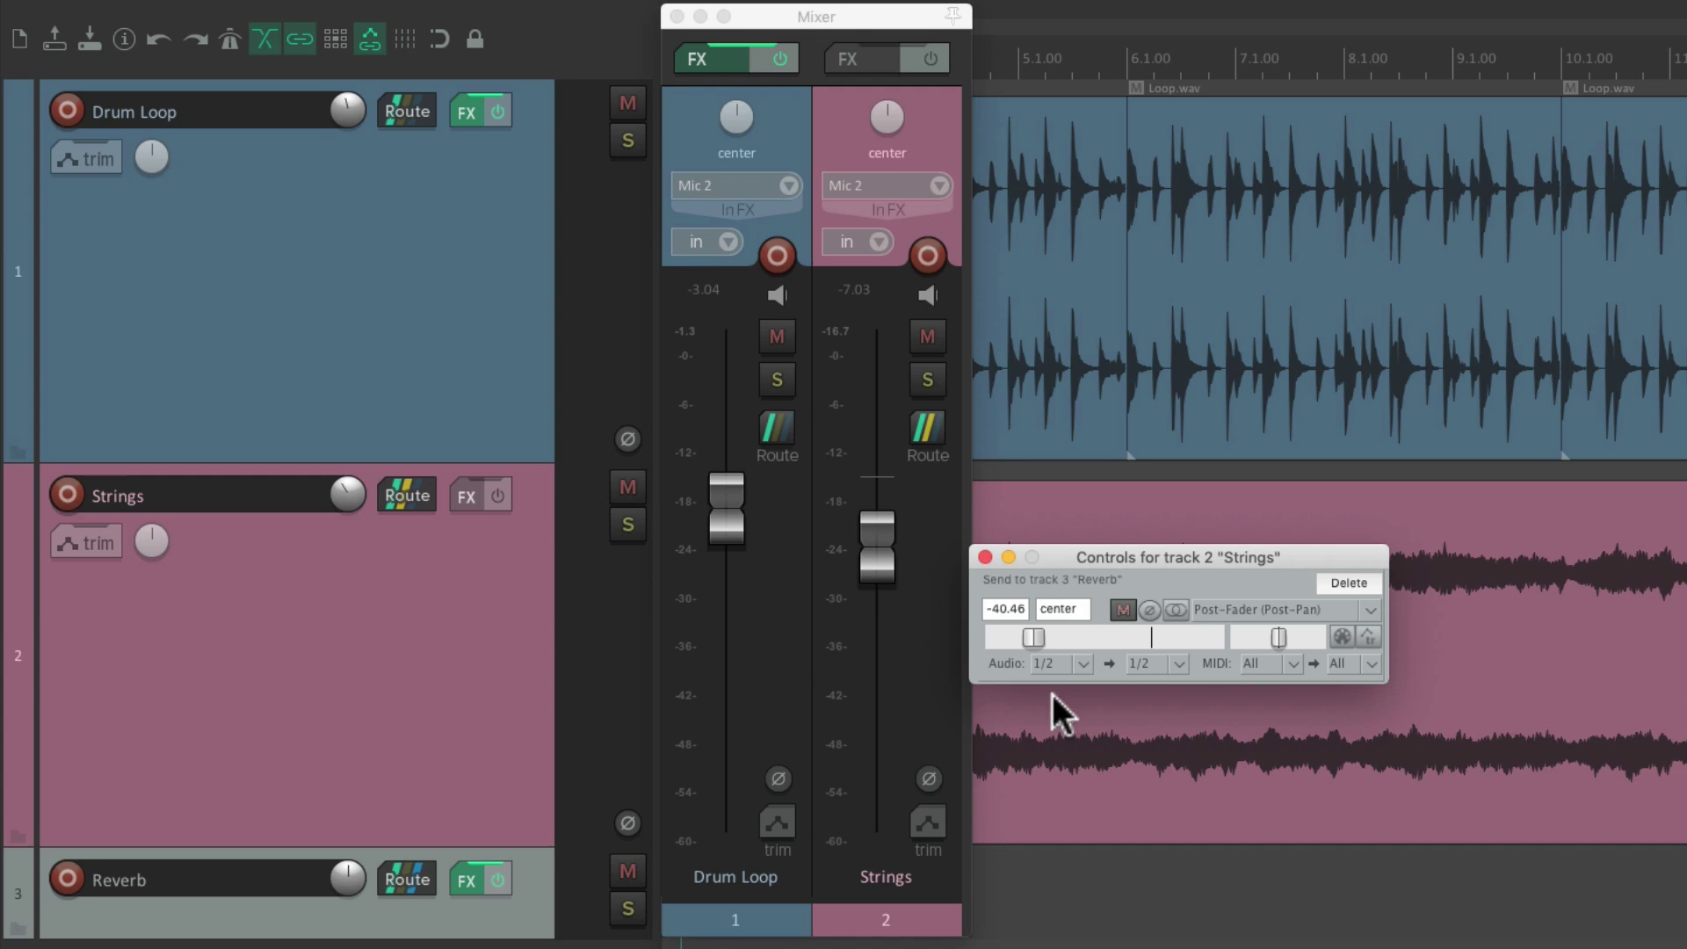
pyautogui.click(984, 557)
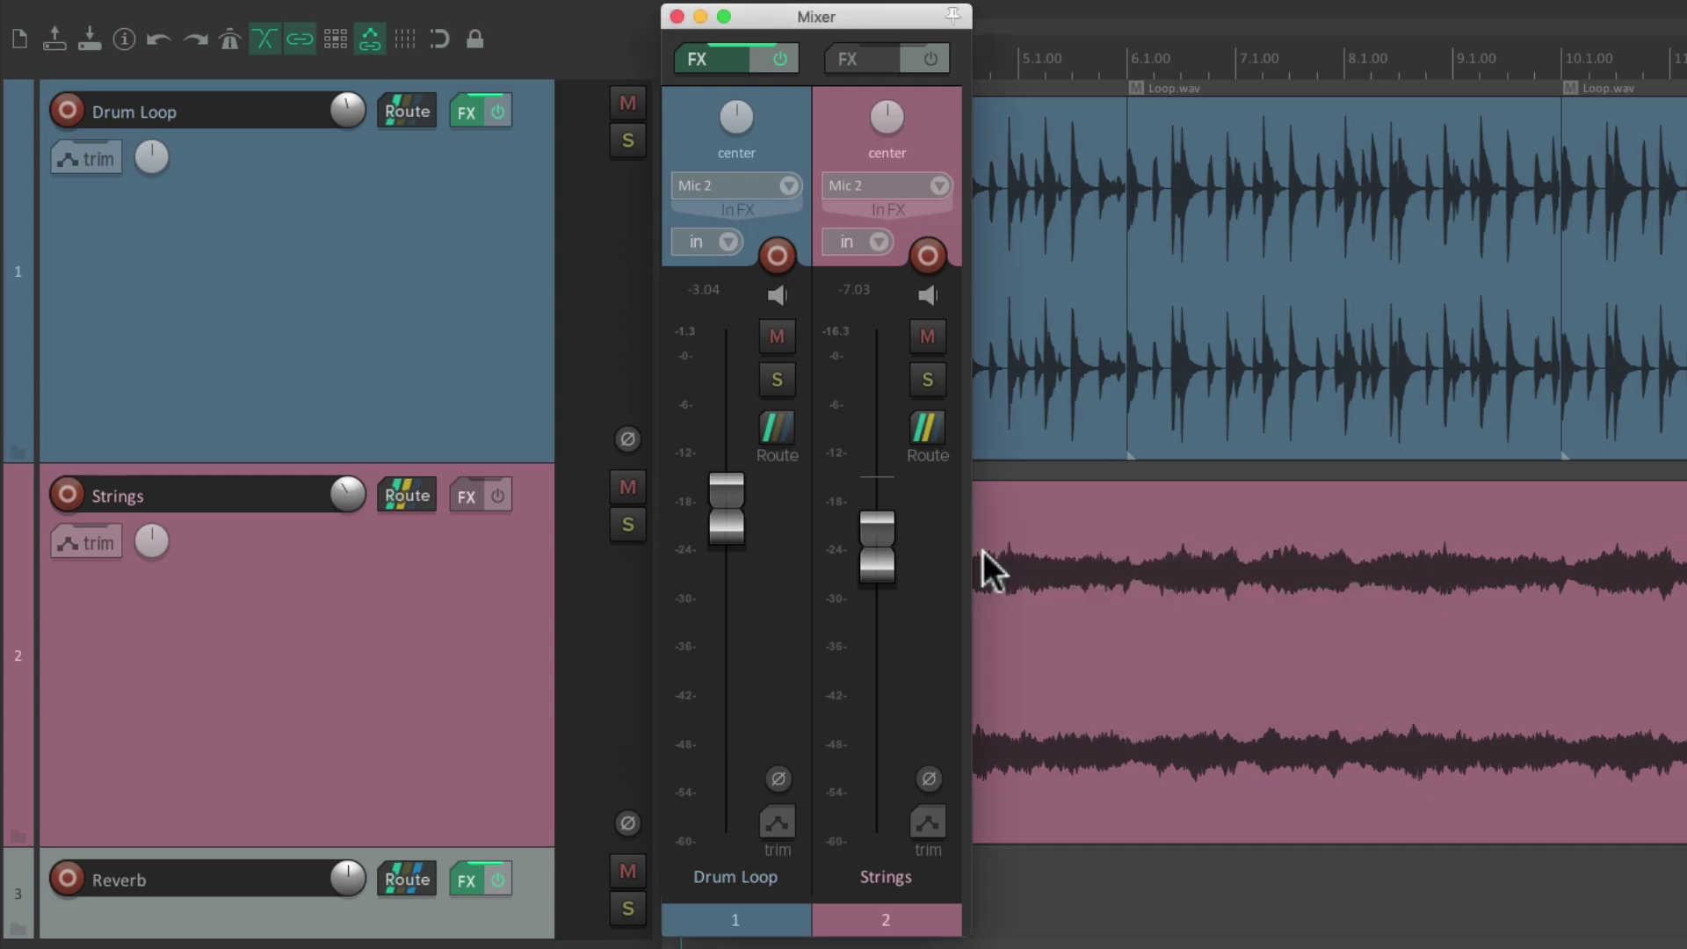
# - Open ReaEQ on the Drum Loop track and raise the low-pass cutoff during playback
pyautogui.click(721, 59)
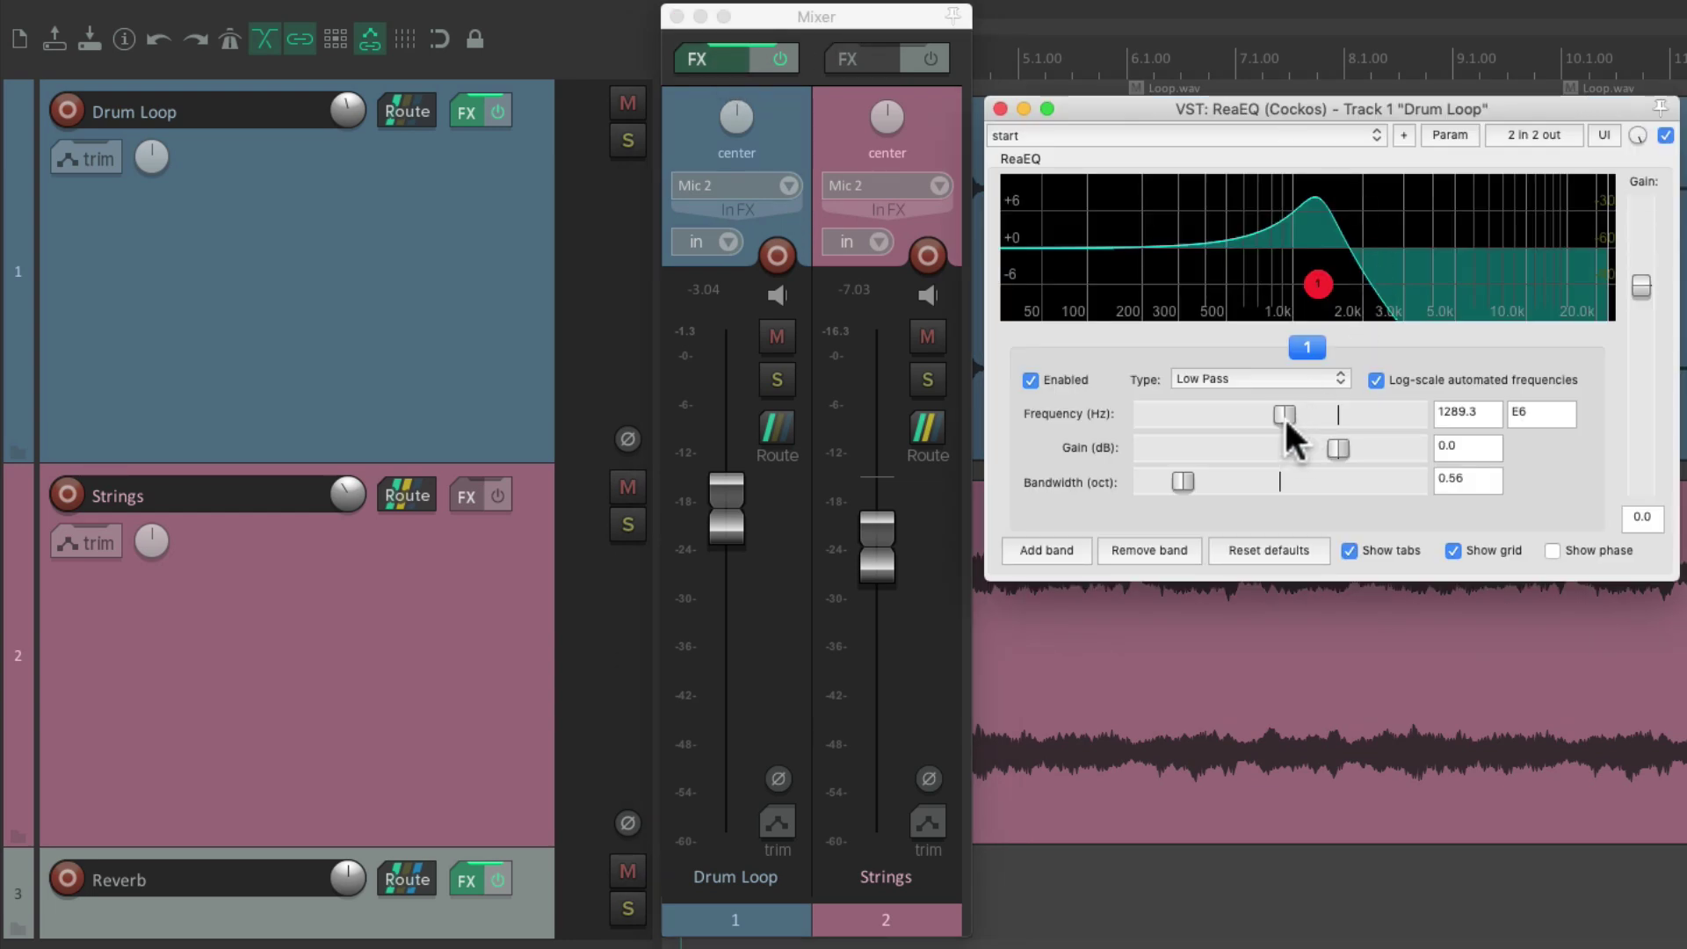
pyautogui.press('space')
pyautogui.moveTo(1282, 412)
pyautogui.mouseDown()
pyautogui.moveTo(1195, 410)
pyautogui.moveTo(1375, 401)
pyautogui.moveTo(1314, 402)
pyautogui.mouseUp()
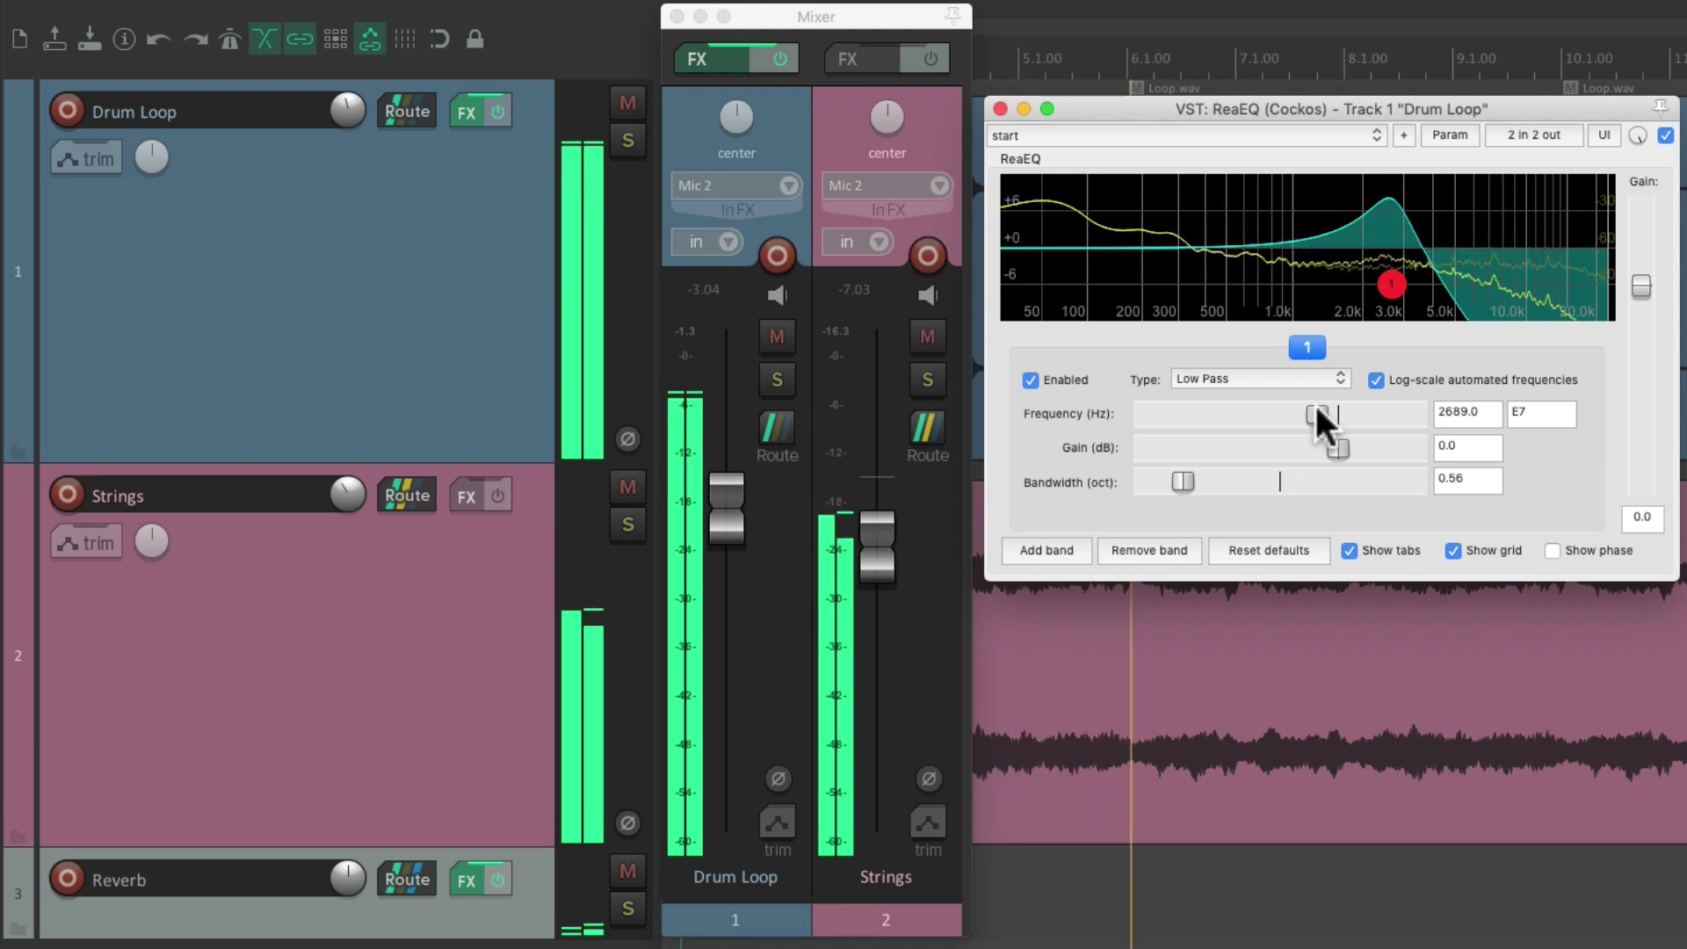
pyautogui.press('space')
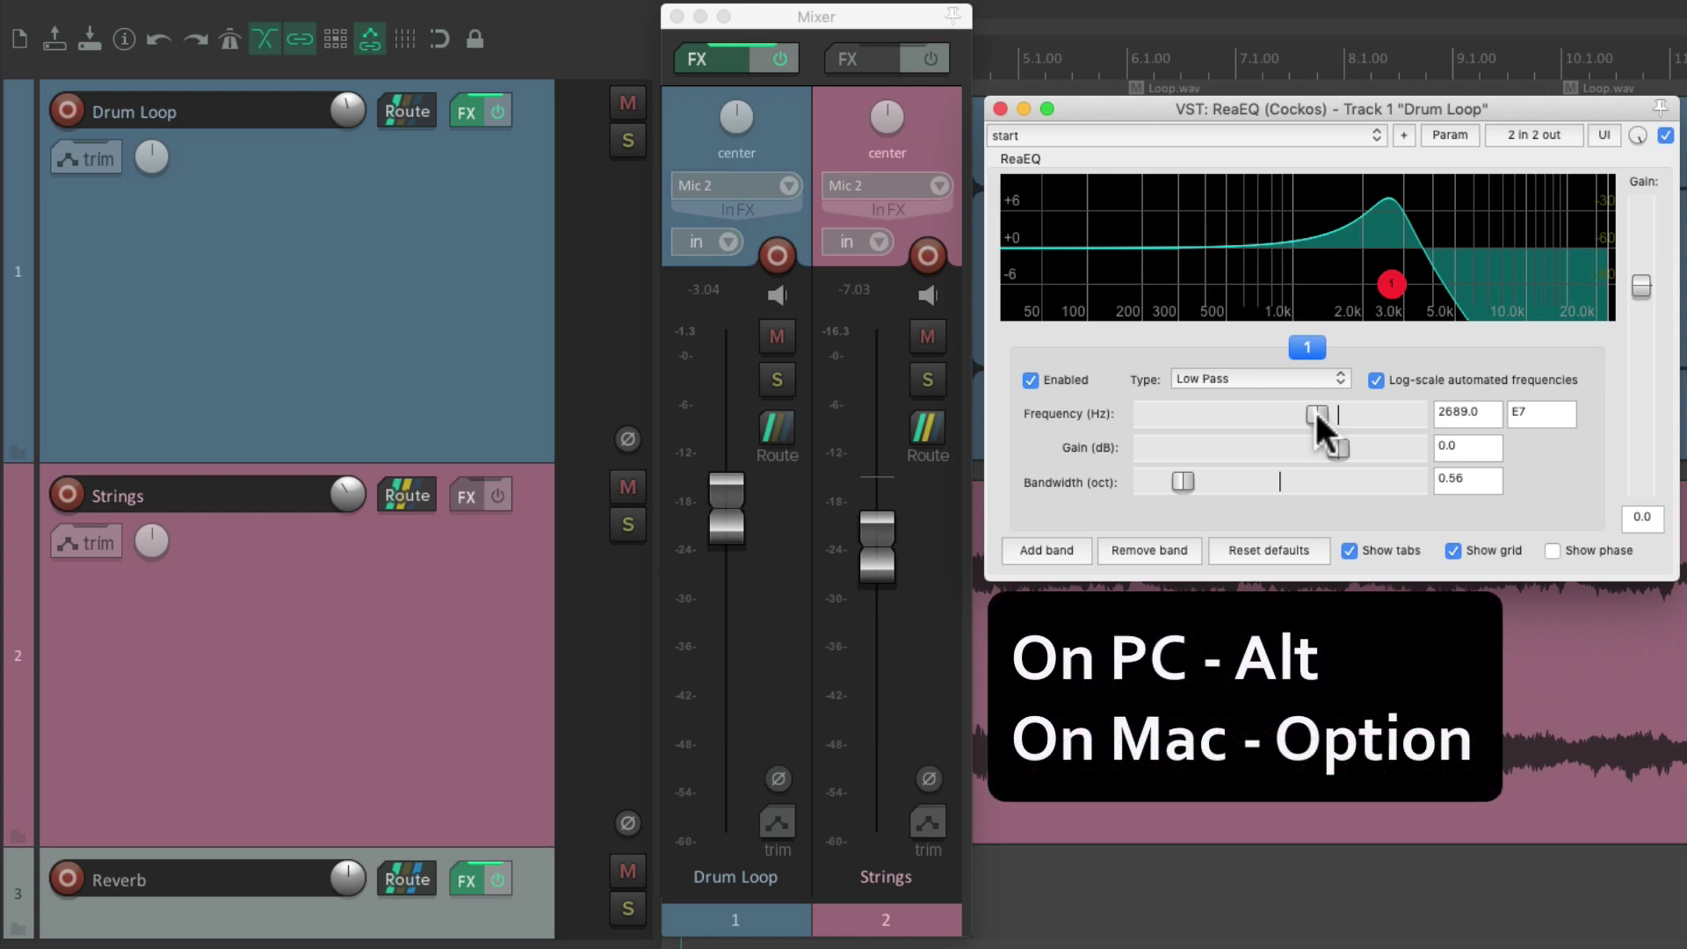
# - Temporarily sweep the low-pass cutoff down to about 300 Hz and 460.4 Hz while listening
pyautogui.press('space')
pyautogui.moveTo(1315, 413)
pyautogui.mouseDown()
pyautogui.moveTo(1210, 414)
pyautogui.moveTo(1380, 412)
pyautogui.moveTo(1188, 416)
pyautogui.mouseUp()
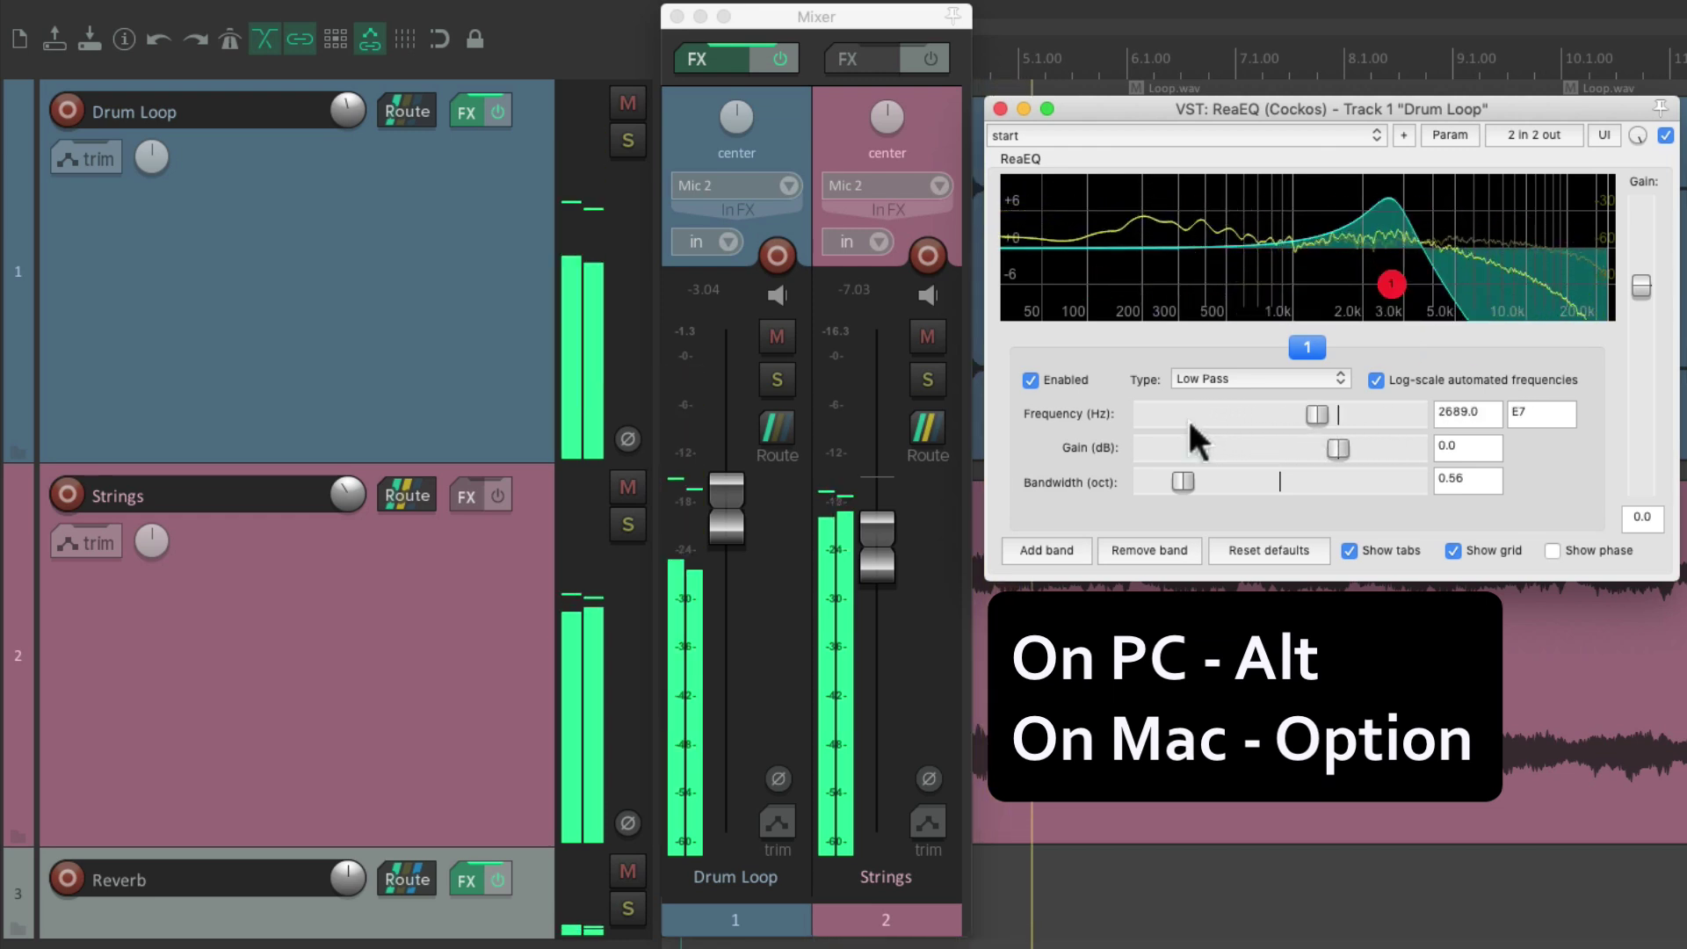
pyautogui.press('space')
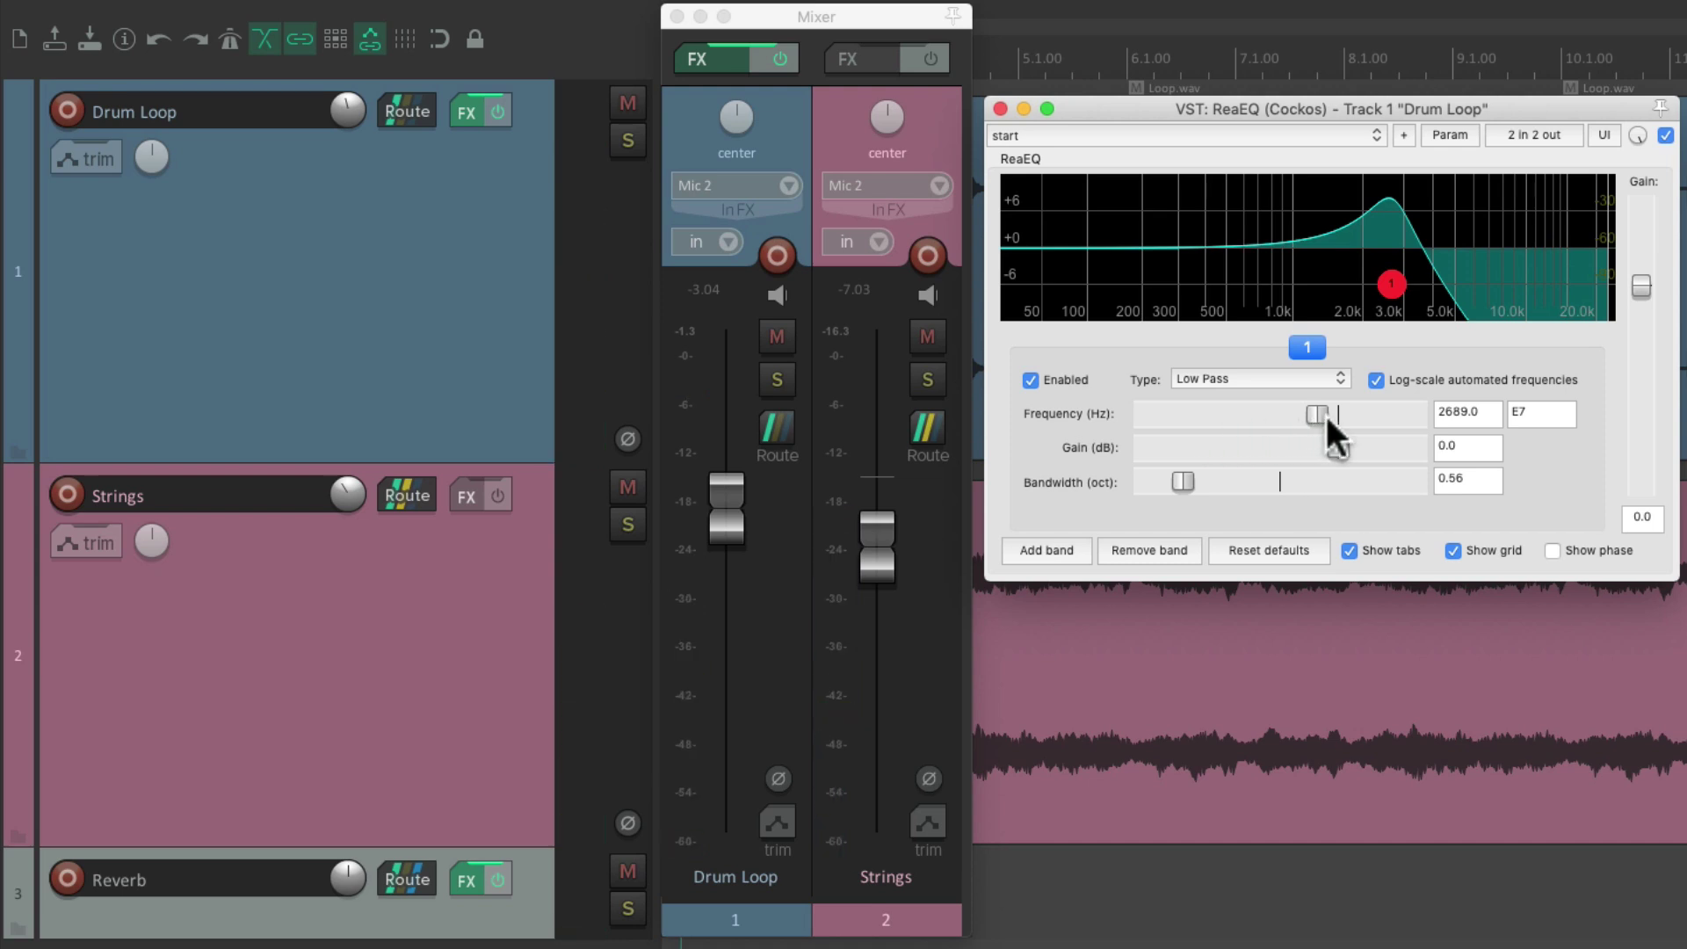
pyautogui.press('space')
pyautogui.moveTo(1312, 400); pyautogui.dragTo(1239, 413)
pyautogui.press('space')
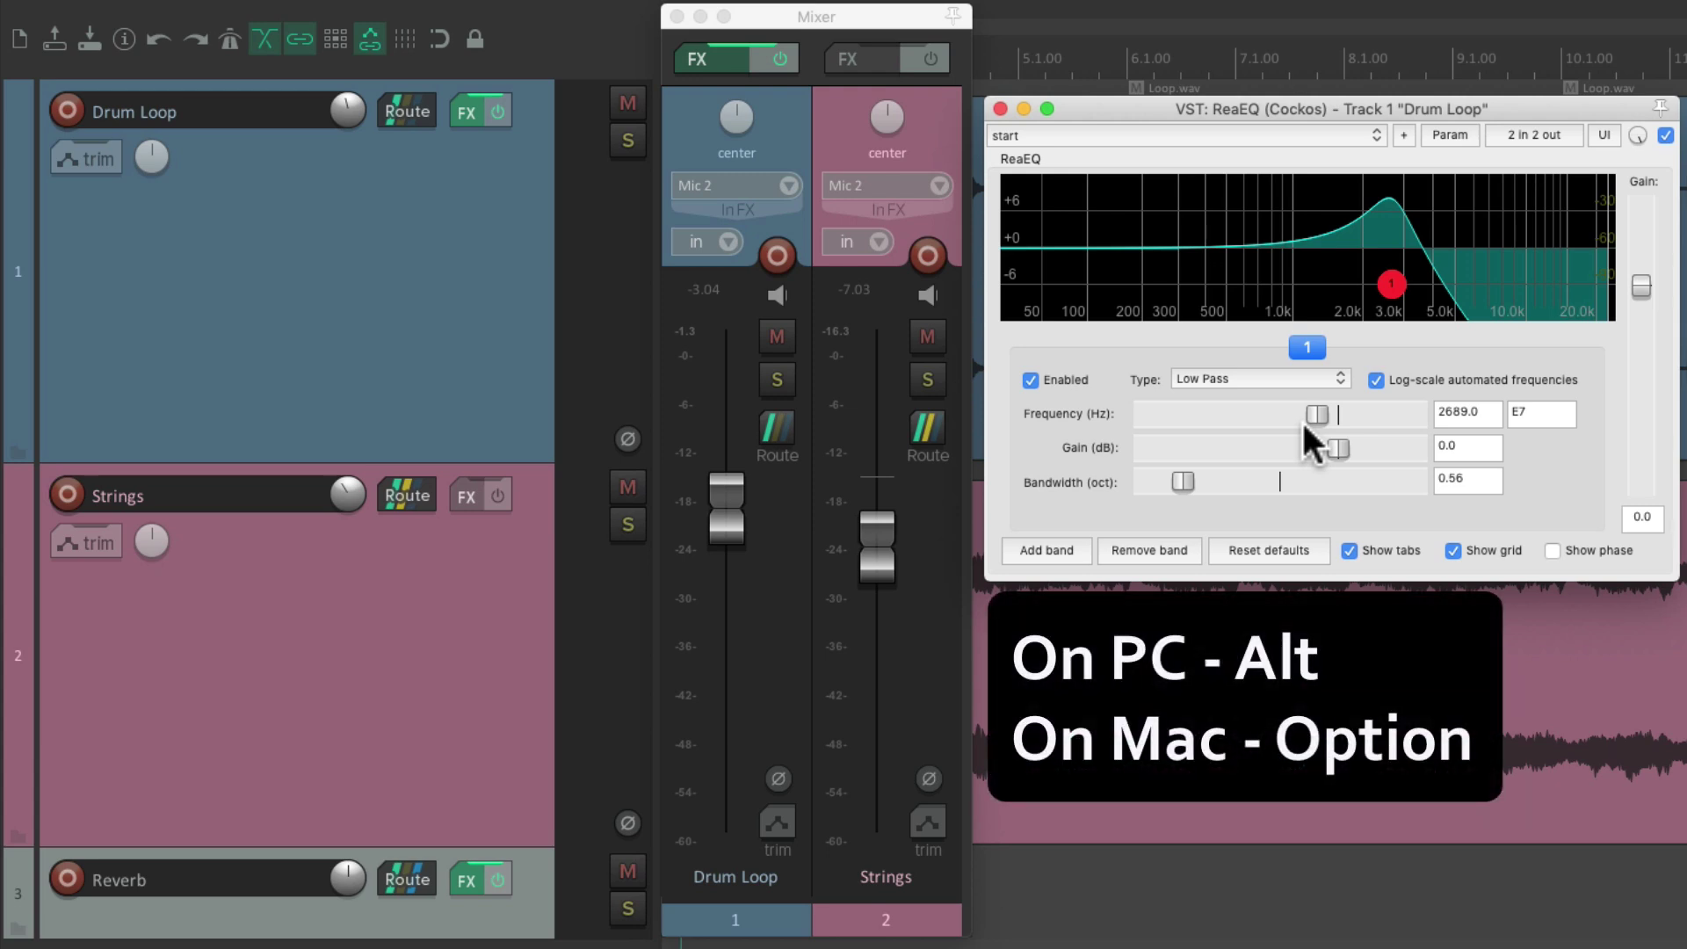
# - Raise the low-pass cutoff to 6746.9 Hz while the loop plays
pyautogui.press('space')
pyautogui.moveTo(1307, 407); pyautogui.dragTo(1348, 413)
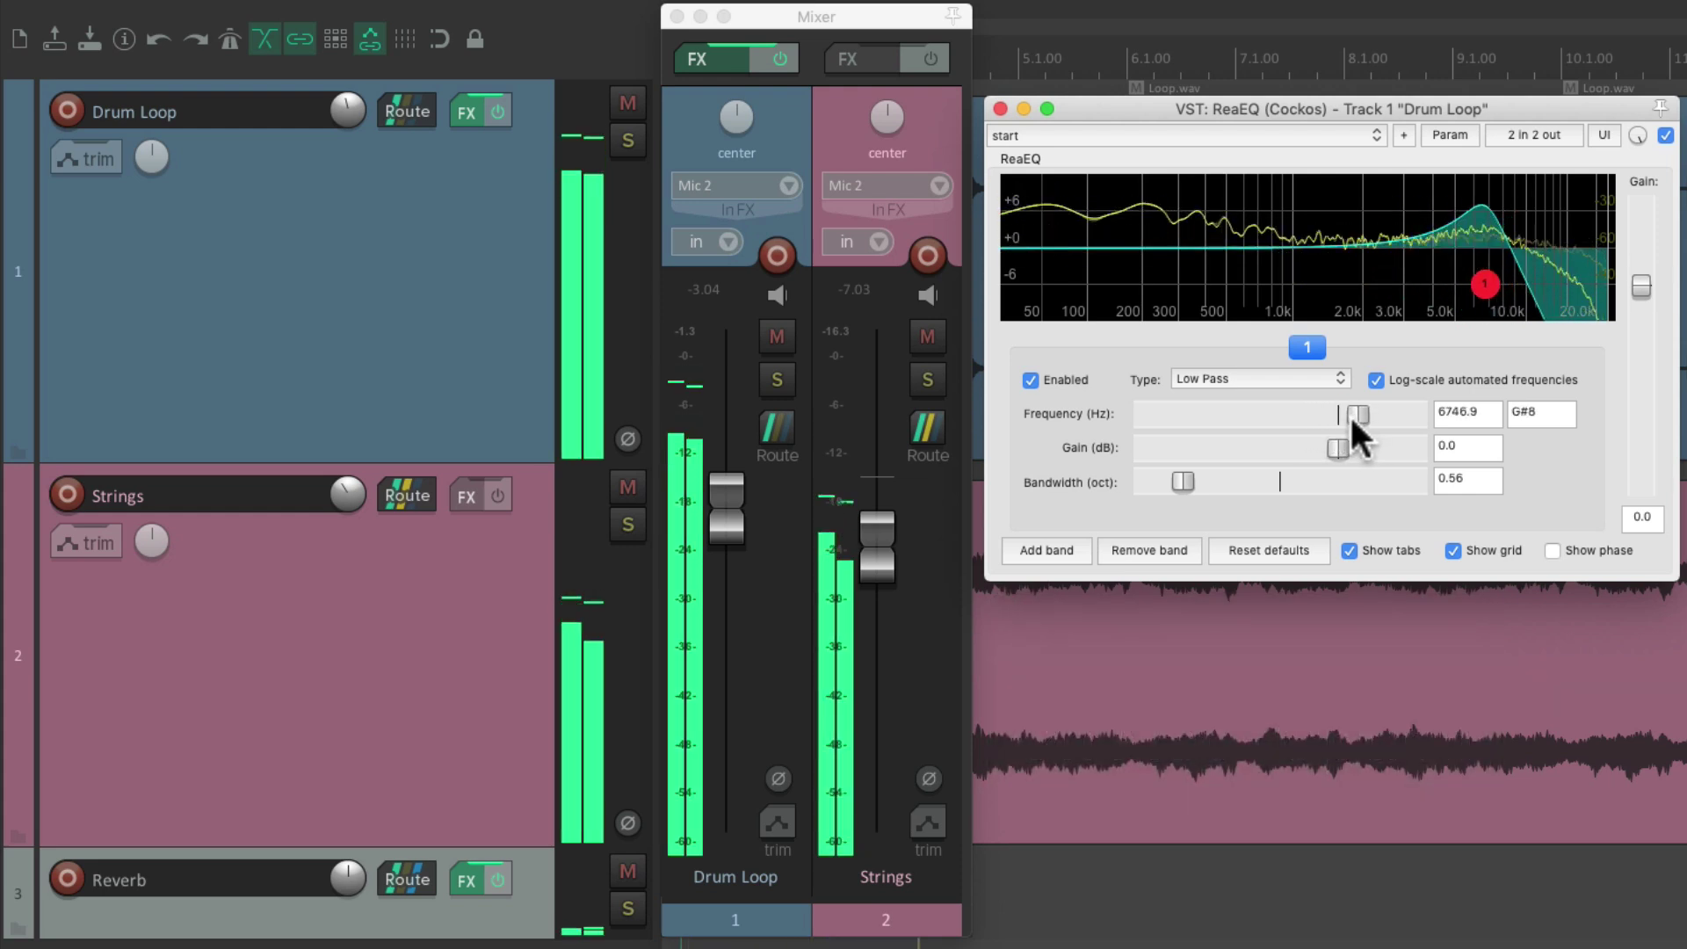
pyautogui.press('space')
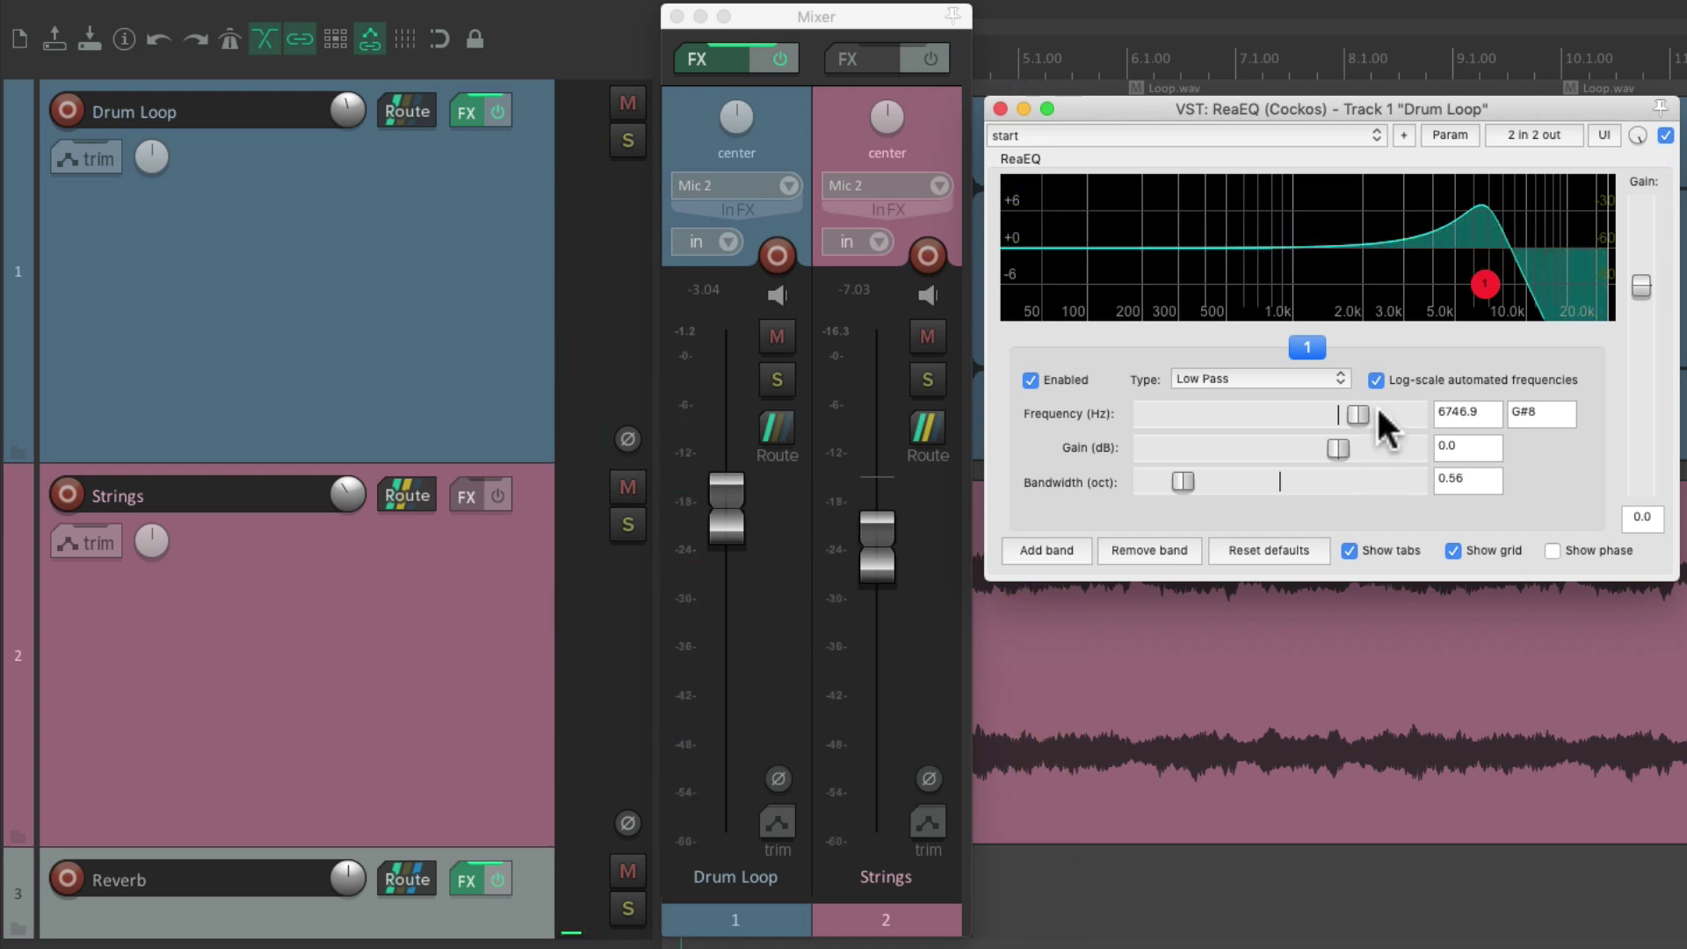